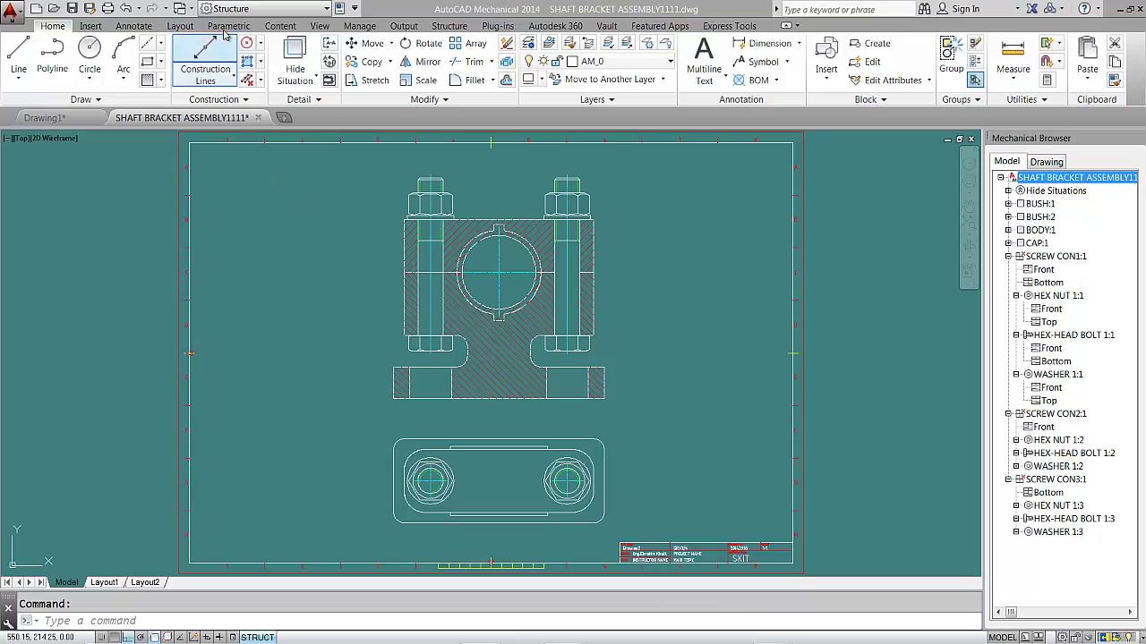
Step: Start the AMBOM command from the Annotate tab and accept the default MAIN bill of materials
left_click(134, 26)
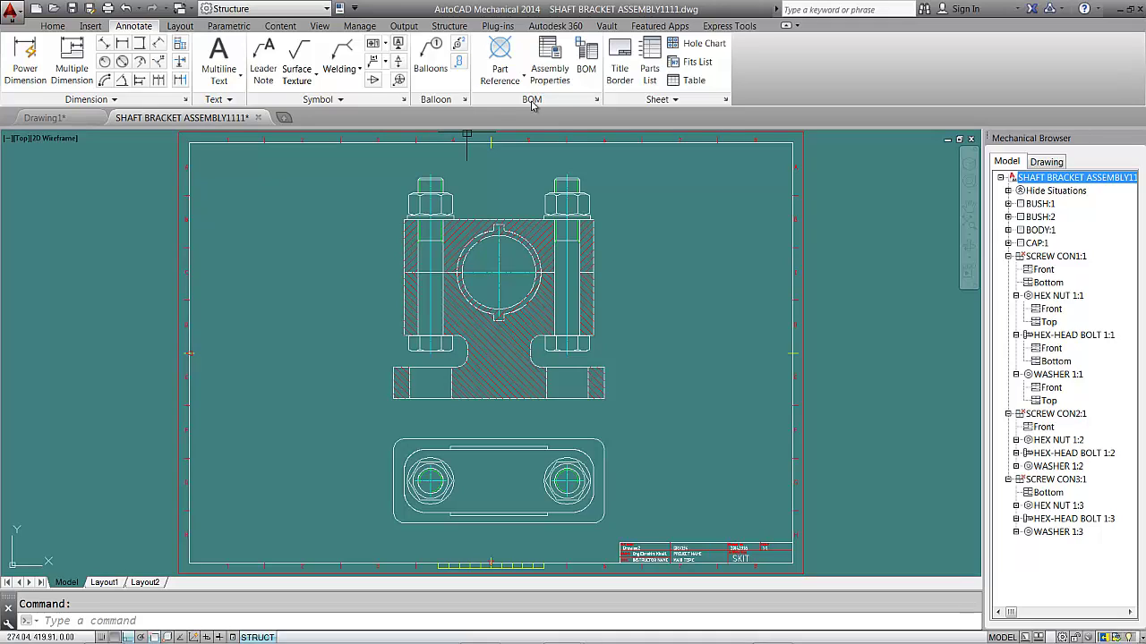
left_click(587, 64)
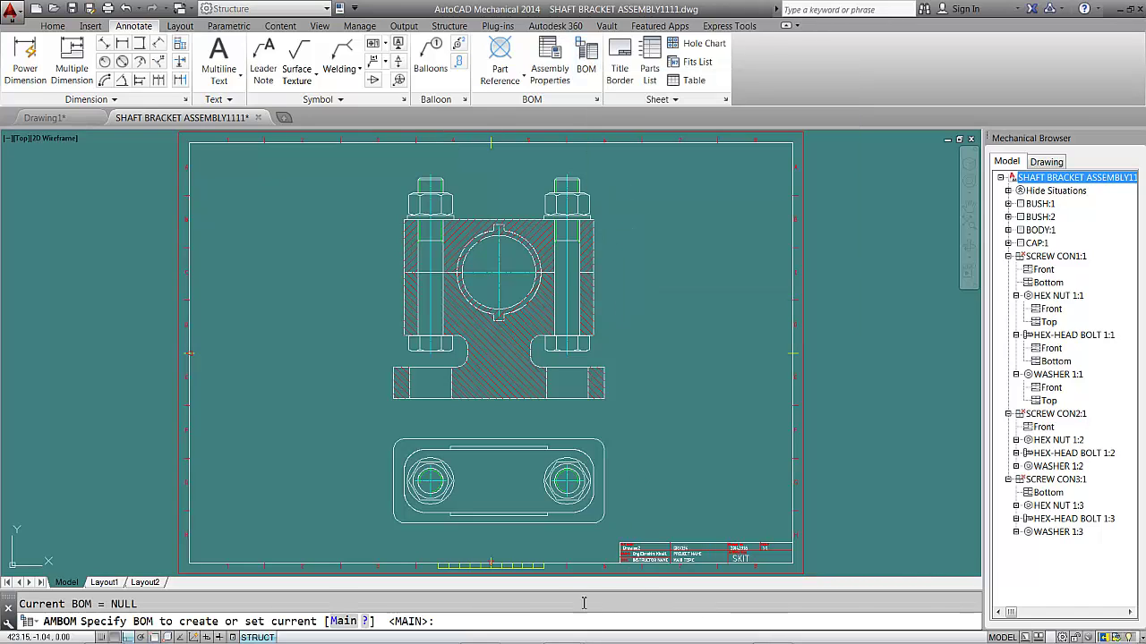
mouse_move(90, 632)
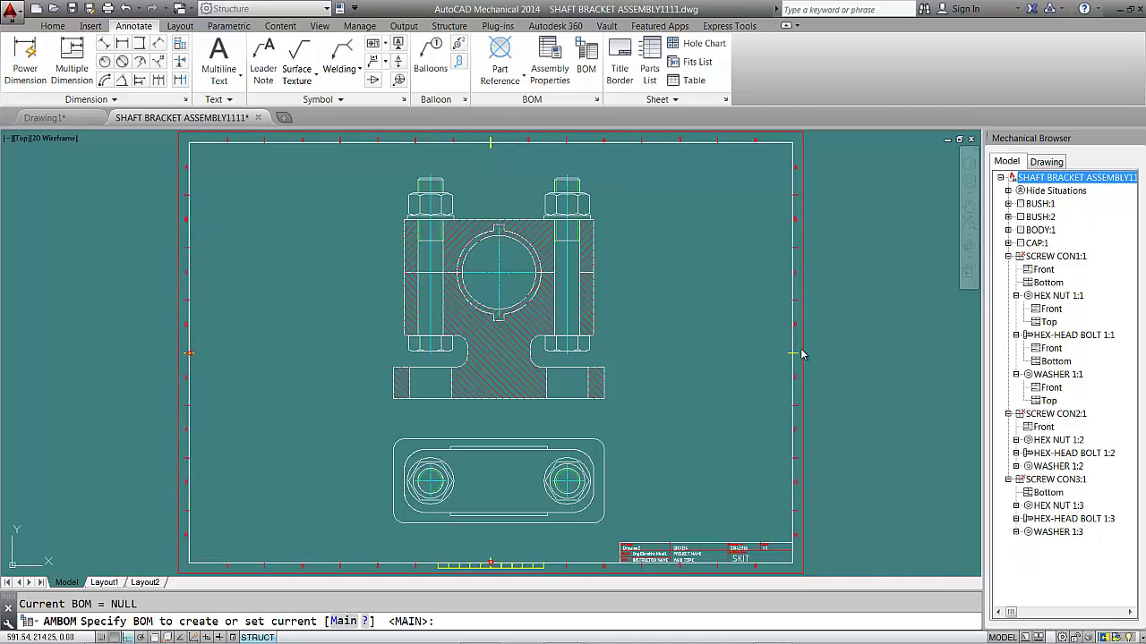
key("Return")
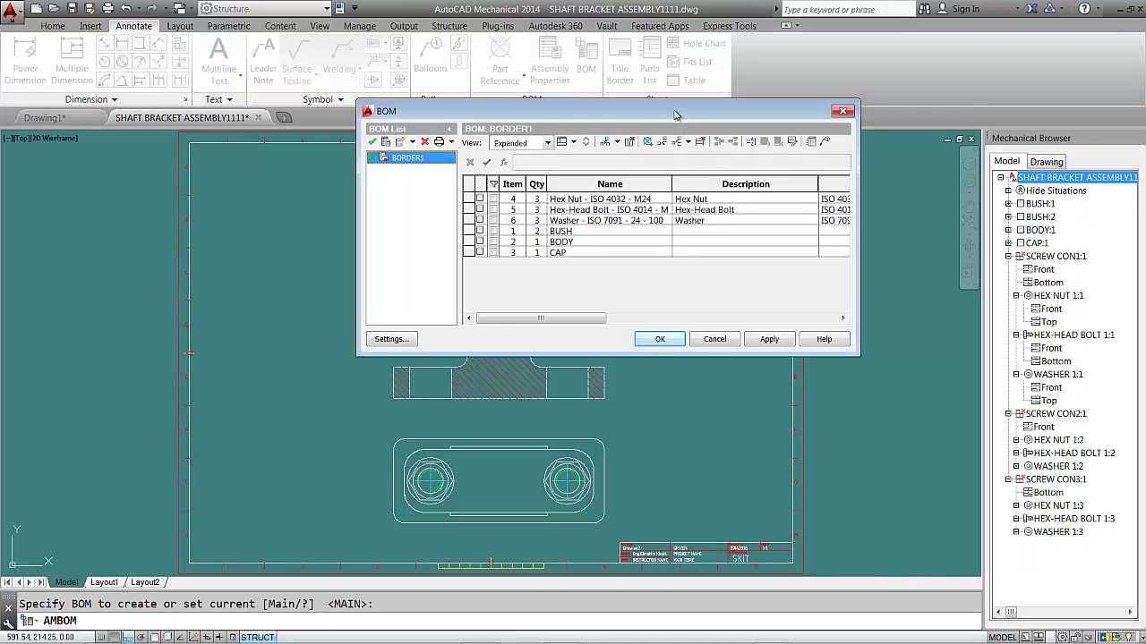
Step: Change the Qty of Hex Nut, Hex-Head Bolt and Washer from 3 to 2 in the BORDER1 BOM
left_click_drag(673, 109, 615, 144)
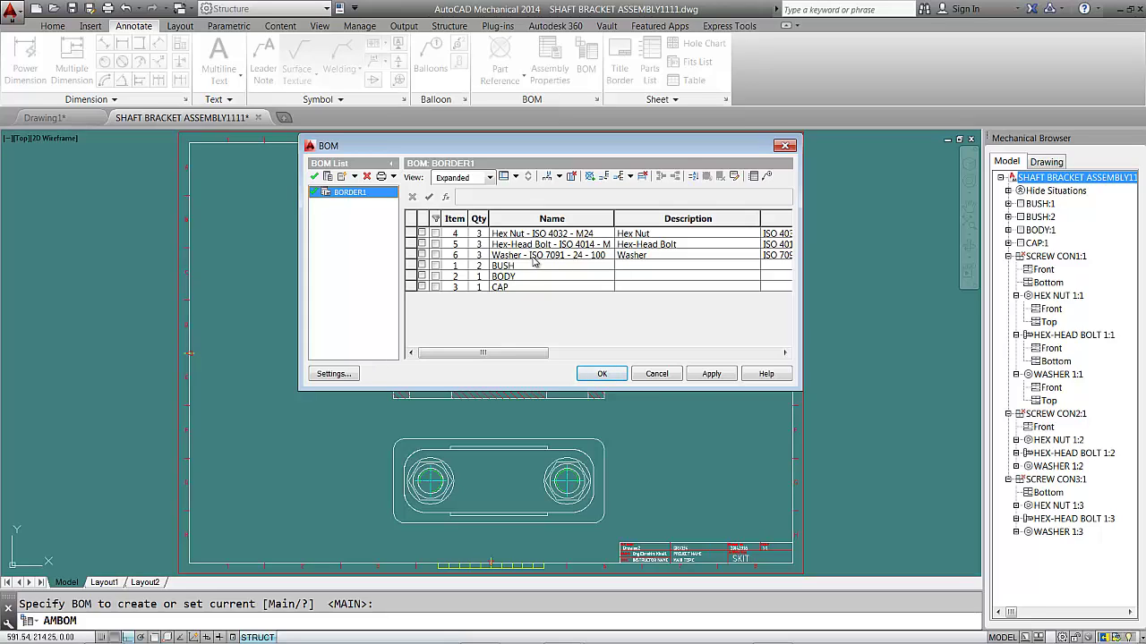
left_click(480, 236)
type("2")
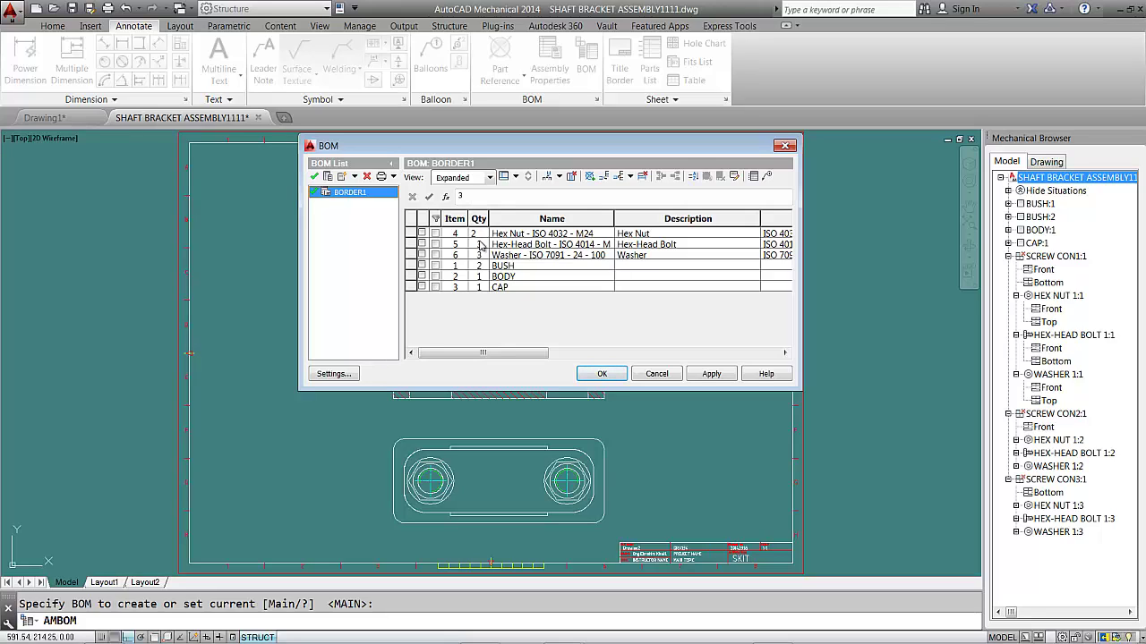
left_click(481, 246)
type("2")
left_click(477, 258)
type("2")
left_click(483, 266)
left_click(483, 278)
left_click(484, 287)
Step: Balloon the cap as item 3 in the front view, with ortho turned off for angled leaders
left_click(767, 178)
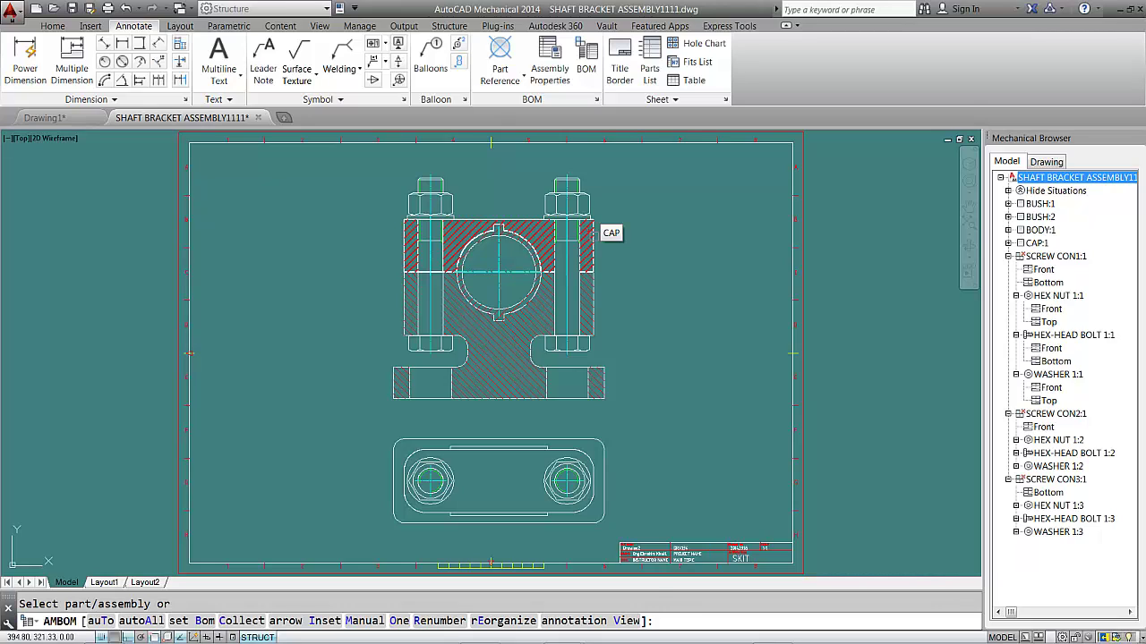
left_click(600, 242)
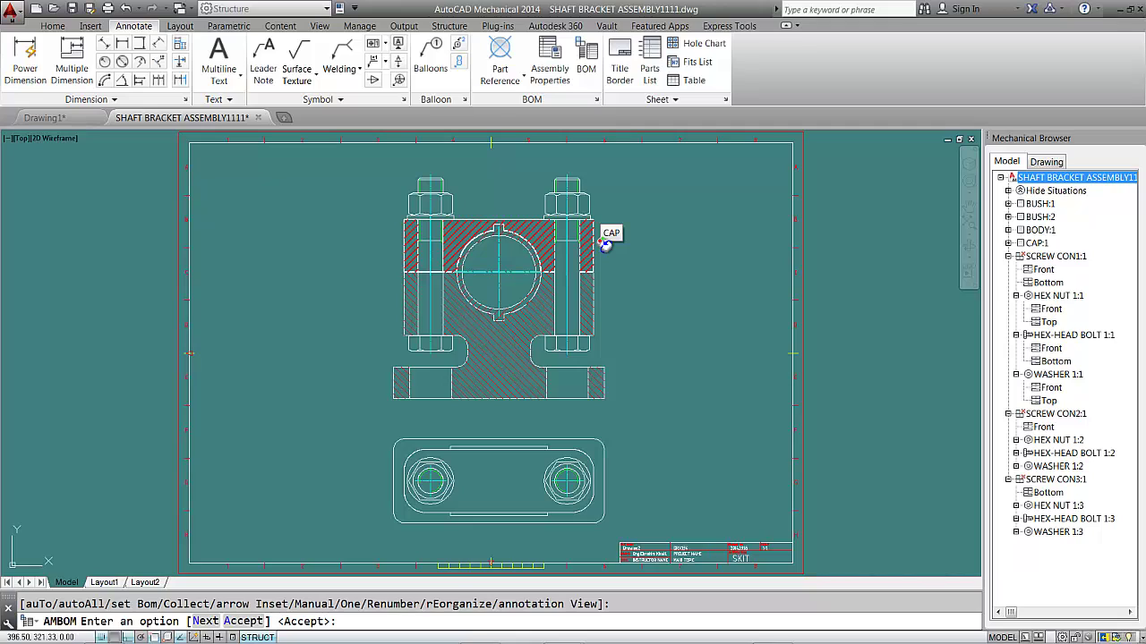
key("Return")
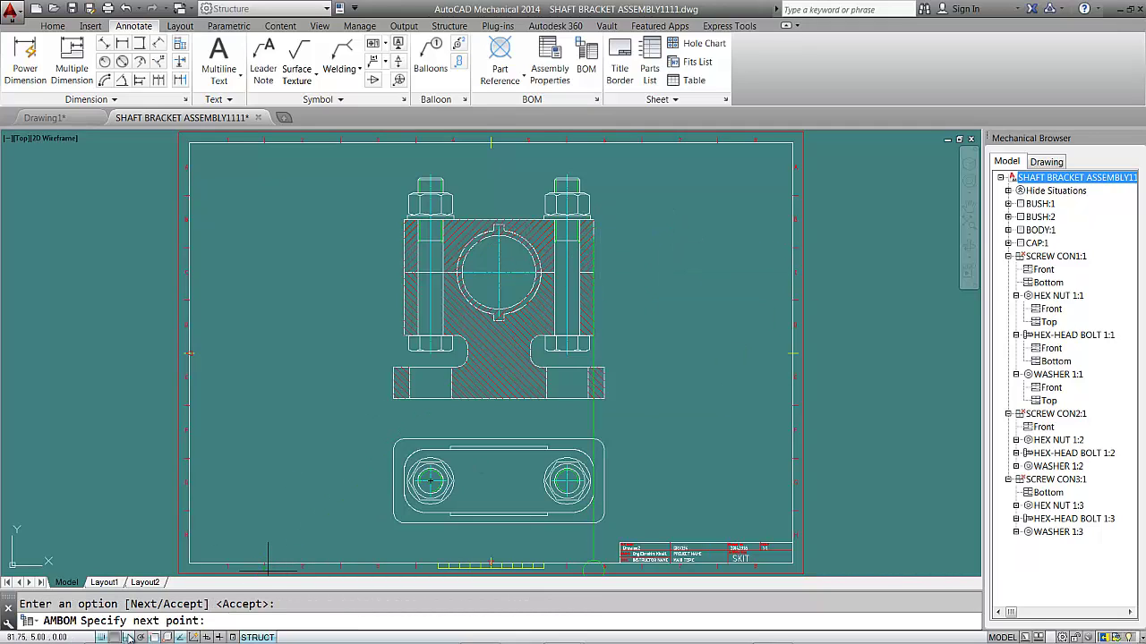
left_click(128, 638)
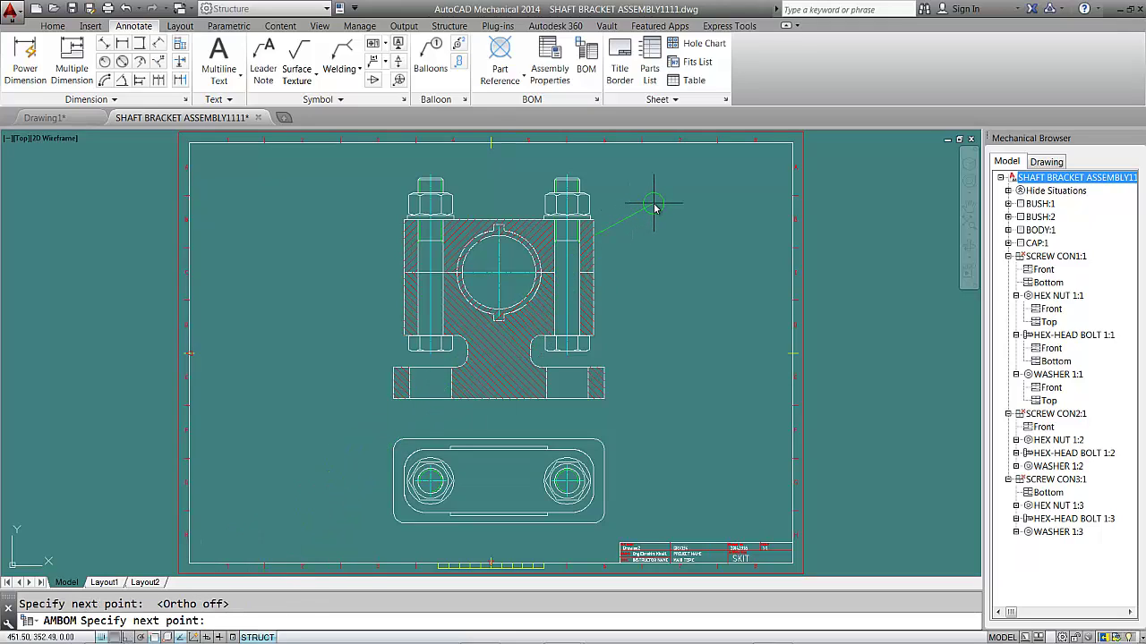
key("Return")
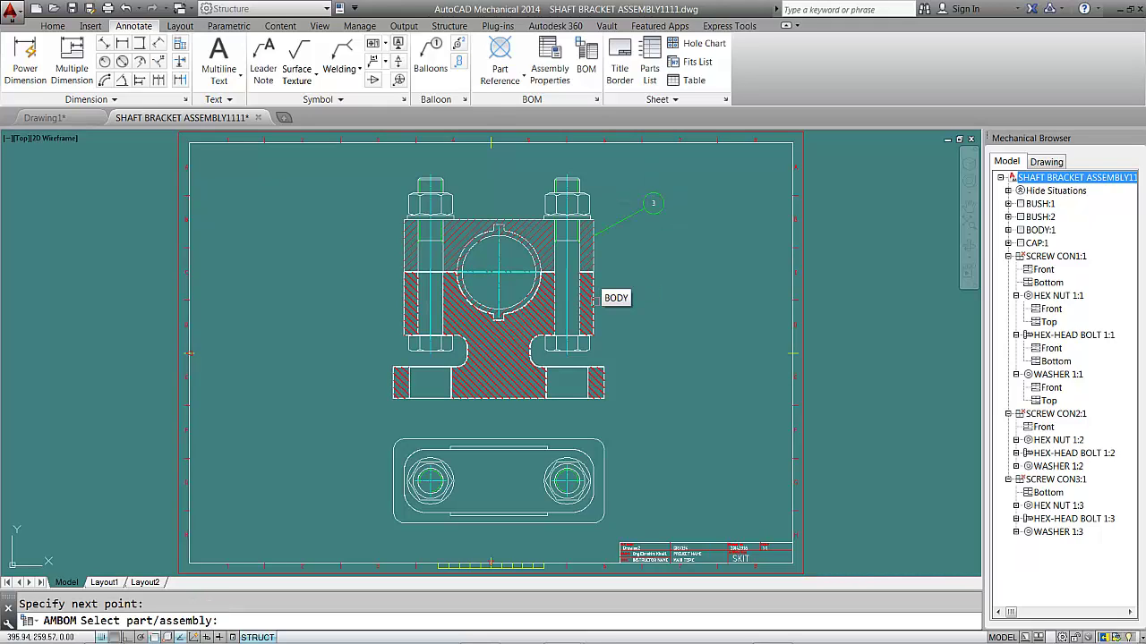
Step: Balloon the body as item 2 and the right hex-head bolt as item 5
left_click(593, 303)
key("Return")
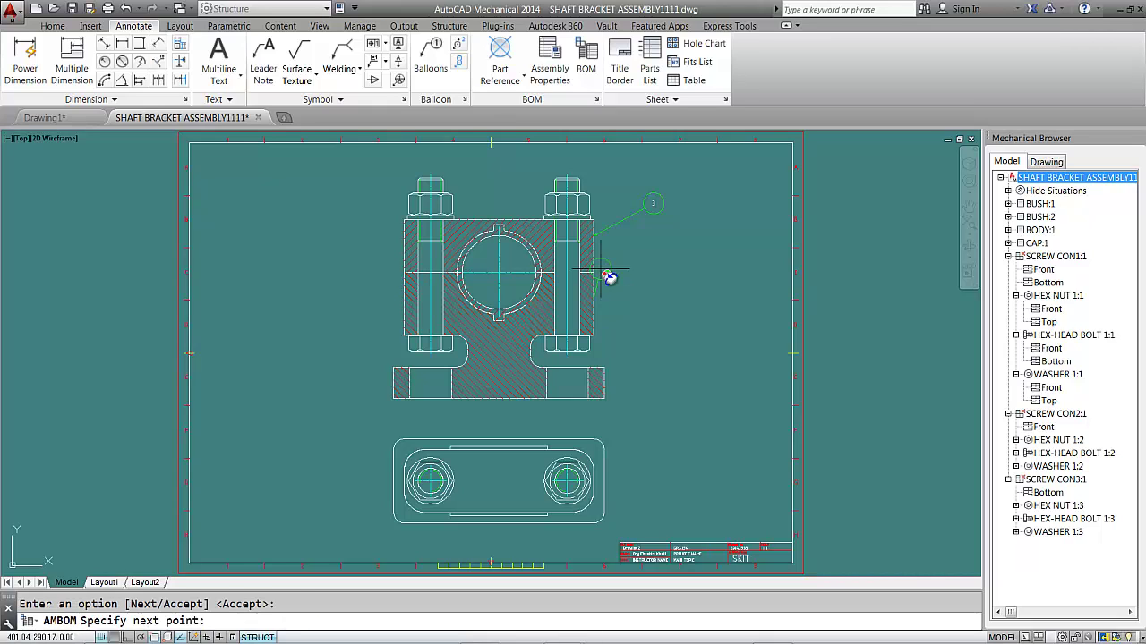
left_click(669, 268)
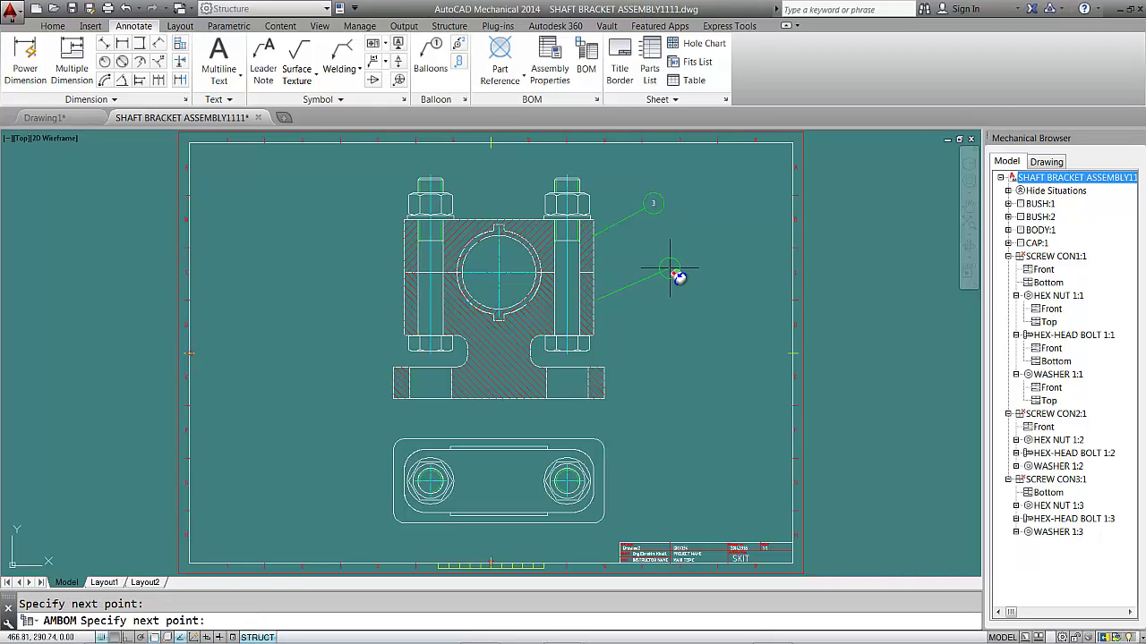
key("Return")
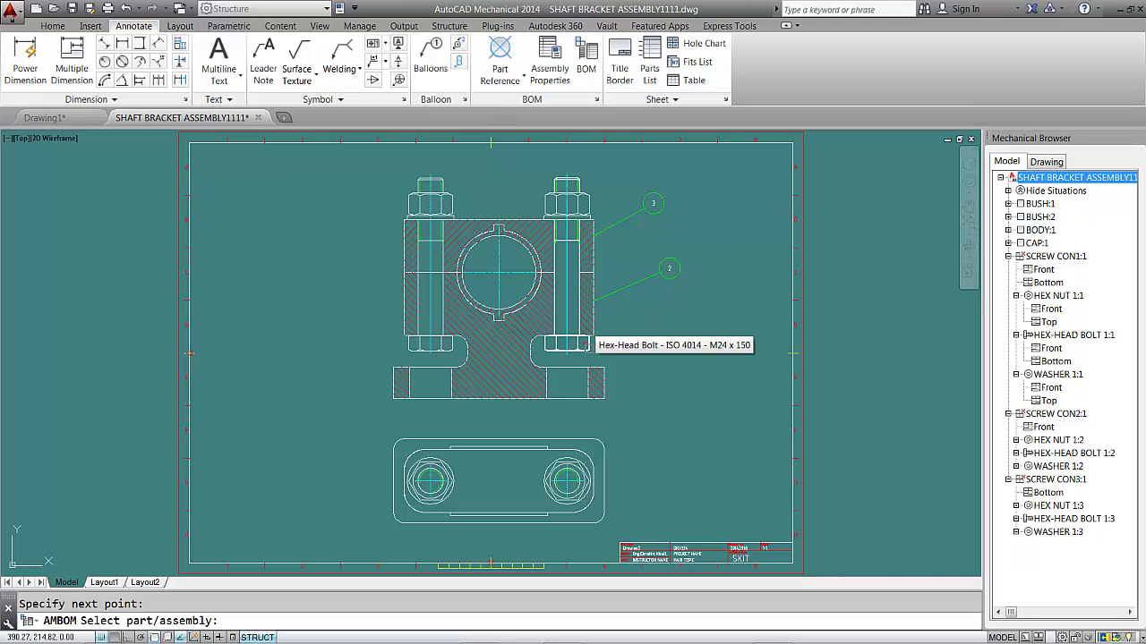
left_click(584, 345)
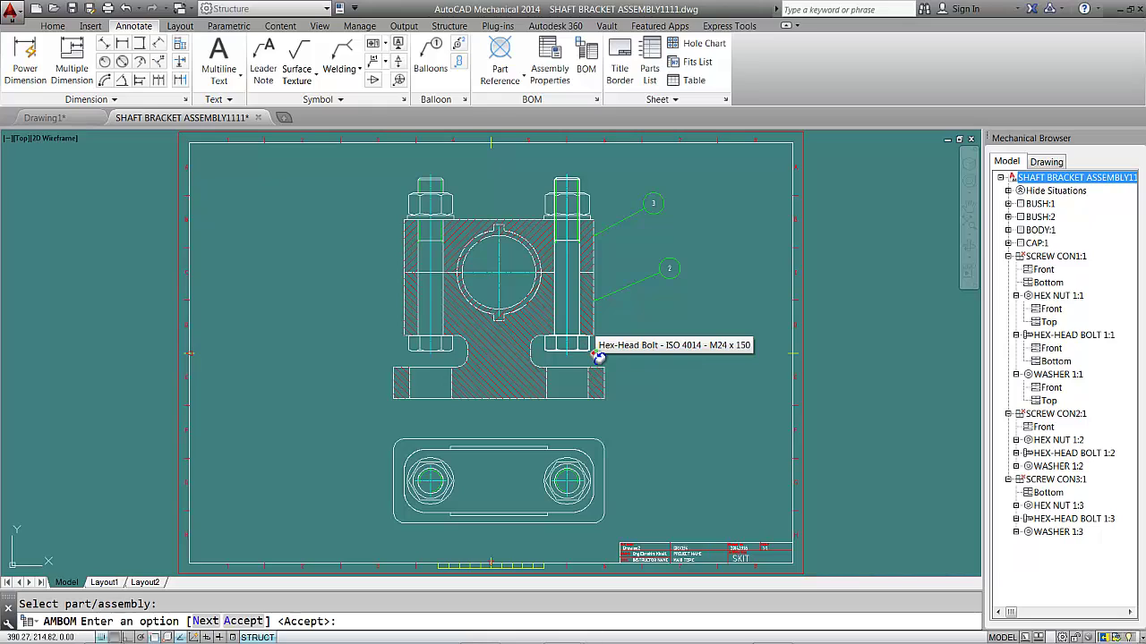
key("Return")
left_click(675, 340)
key("Return")
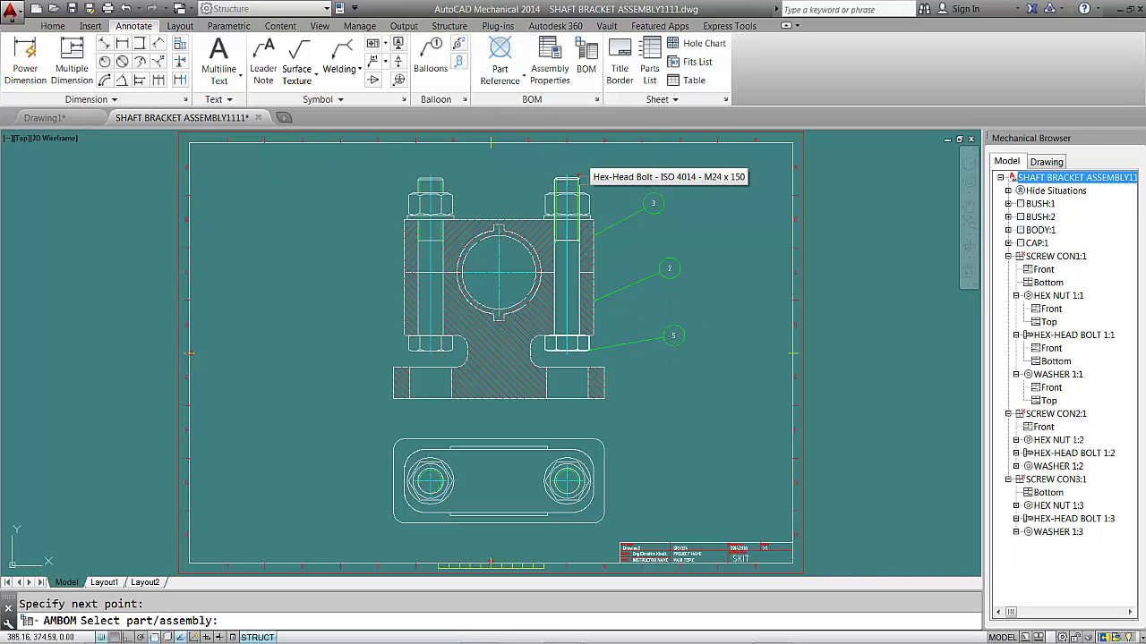
Step: Balloon the hex nut as item 4 and the washer as item 6
scroll(583, 176, "down", 2)
scroll(584, 176, "up", 4)
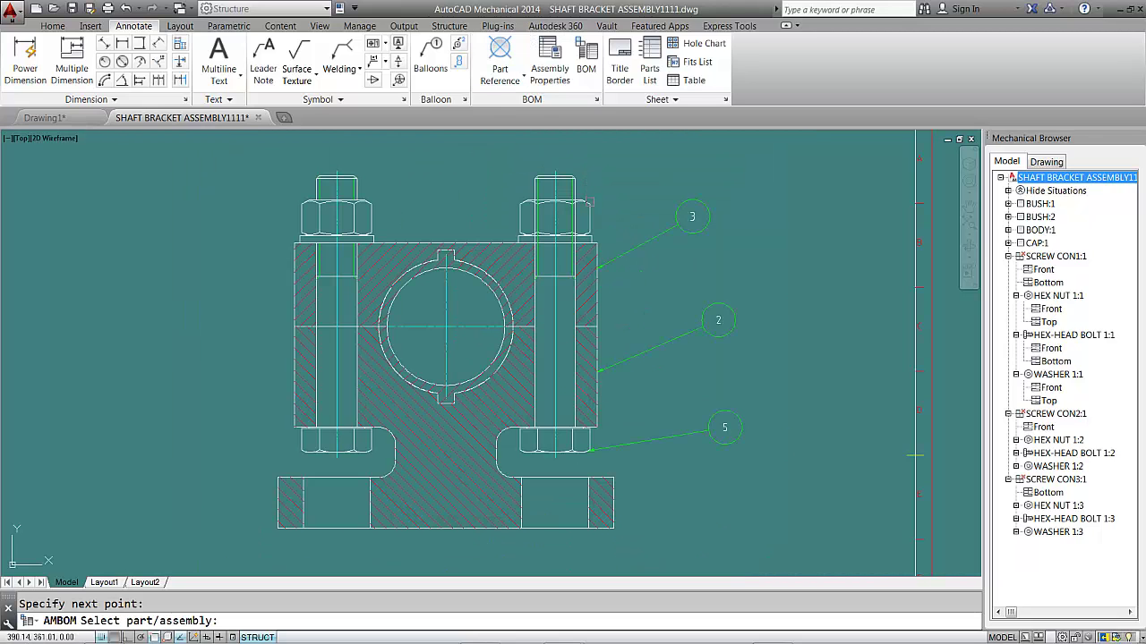
left_click(597, 210)
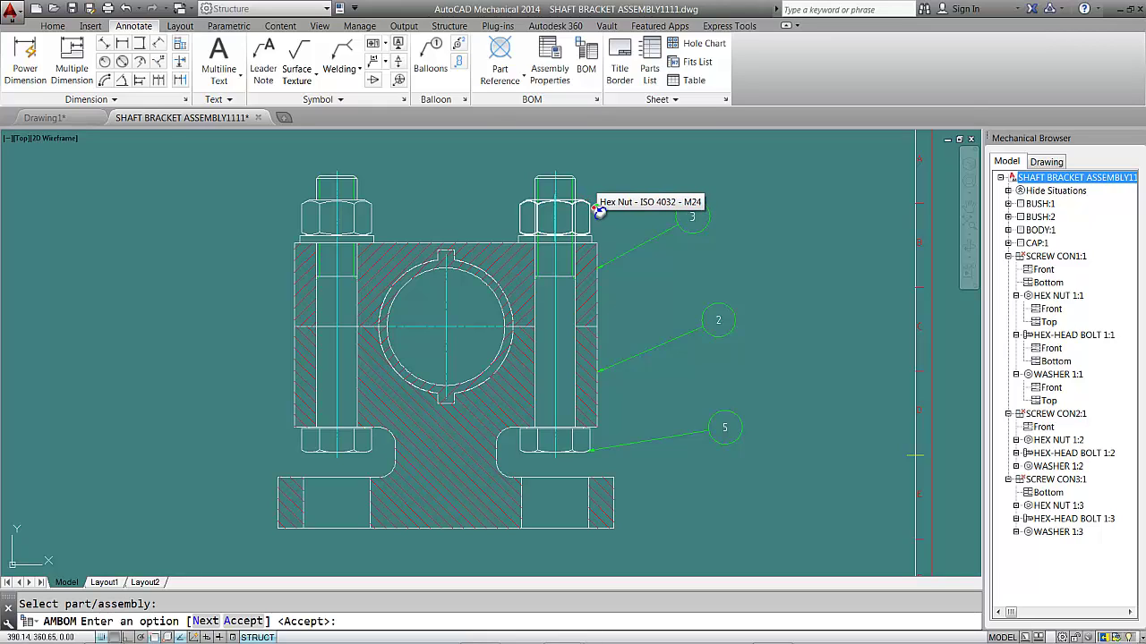
key("Return")
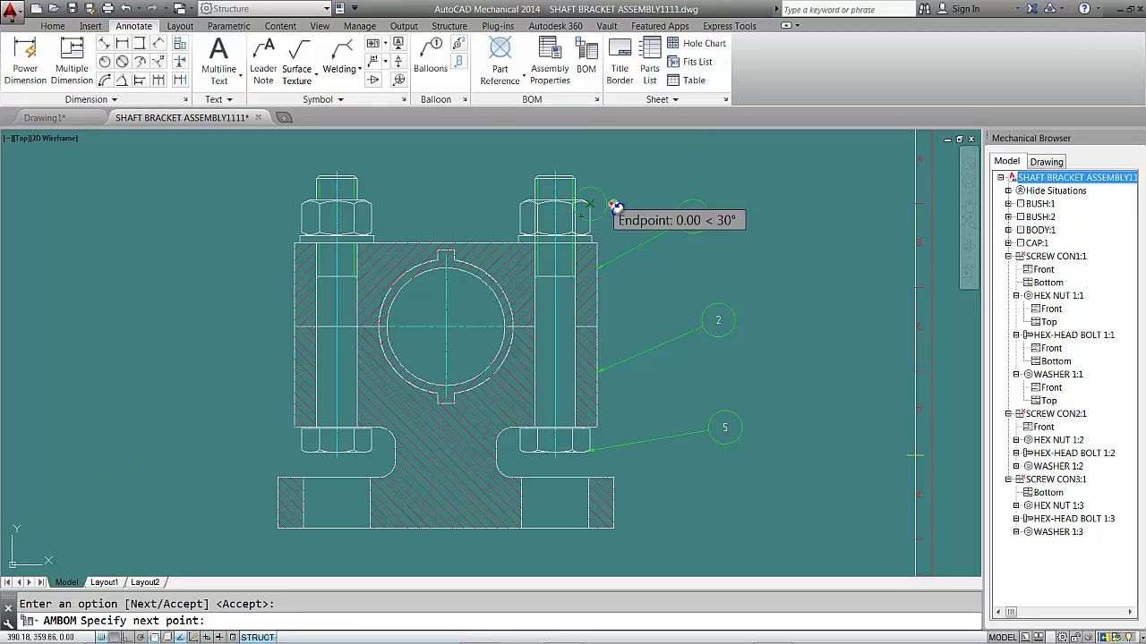
left_click(650, 179)
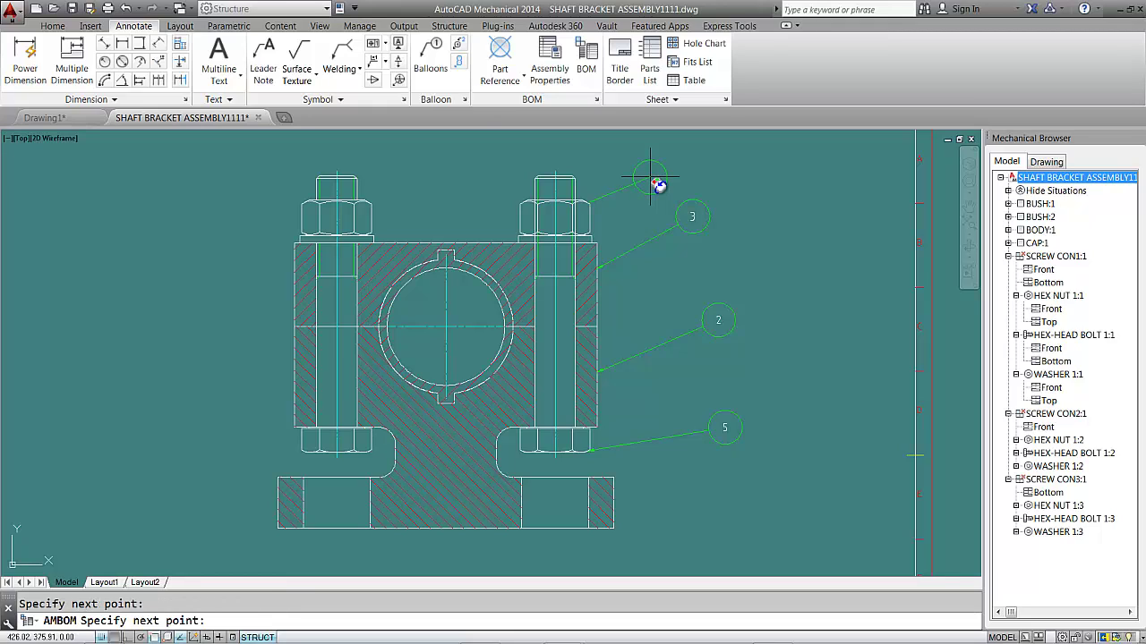
key("Return")
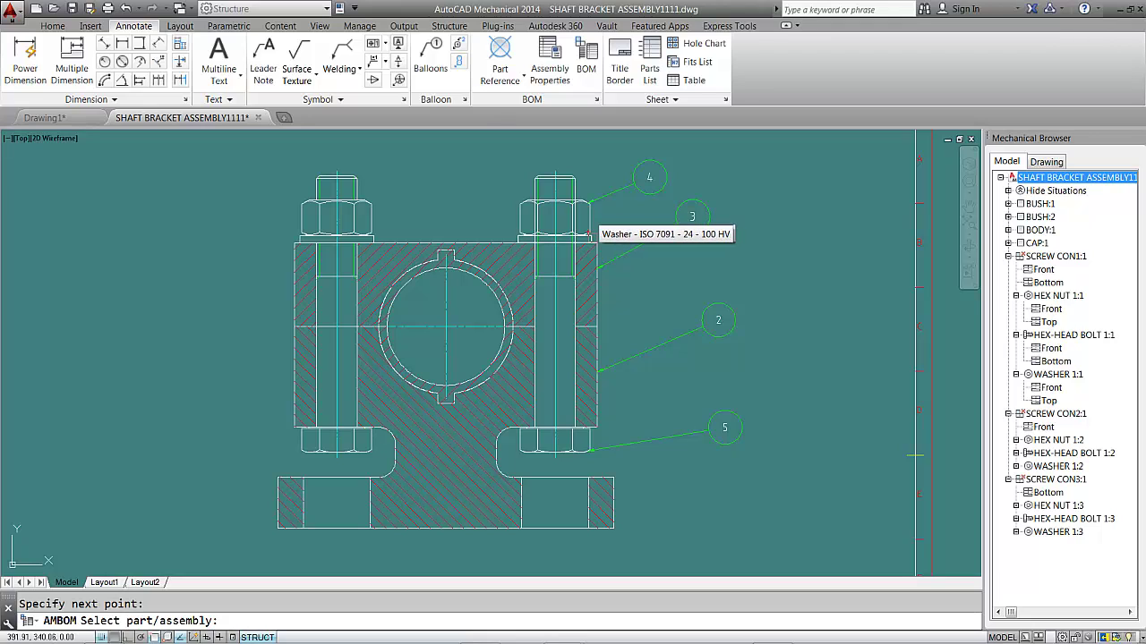
left_click(589, 235)
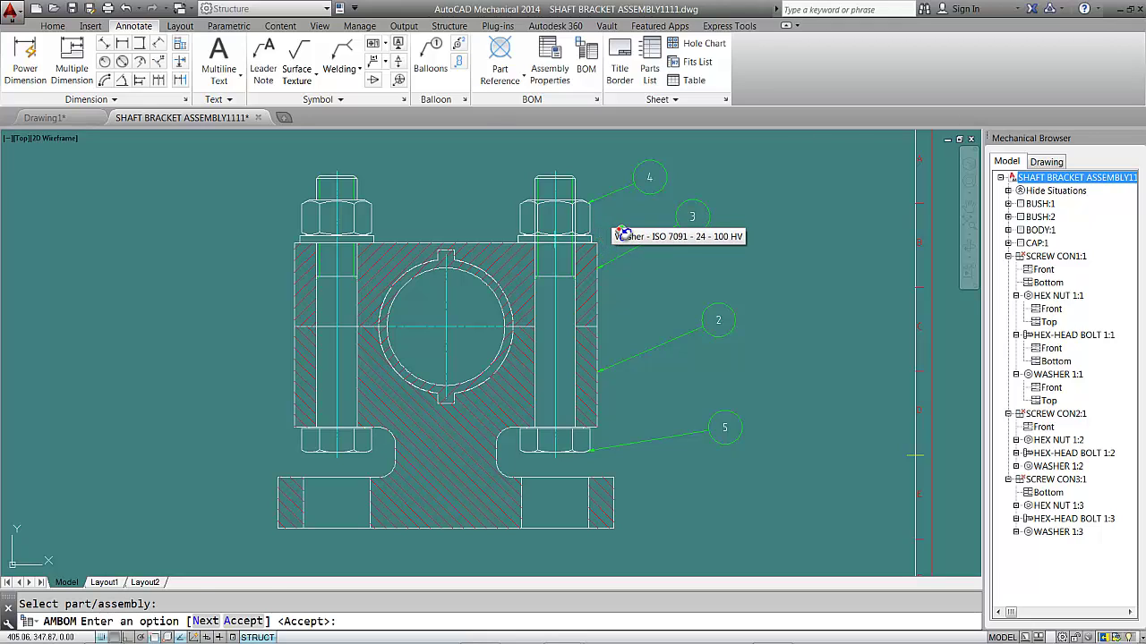
key("Return")
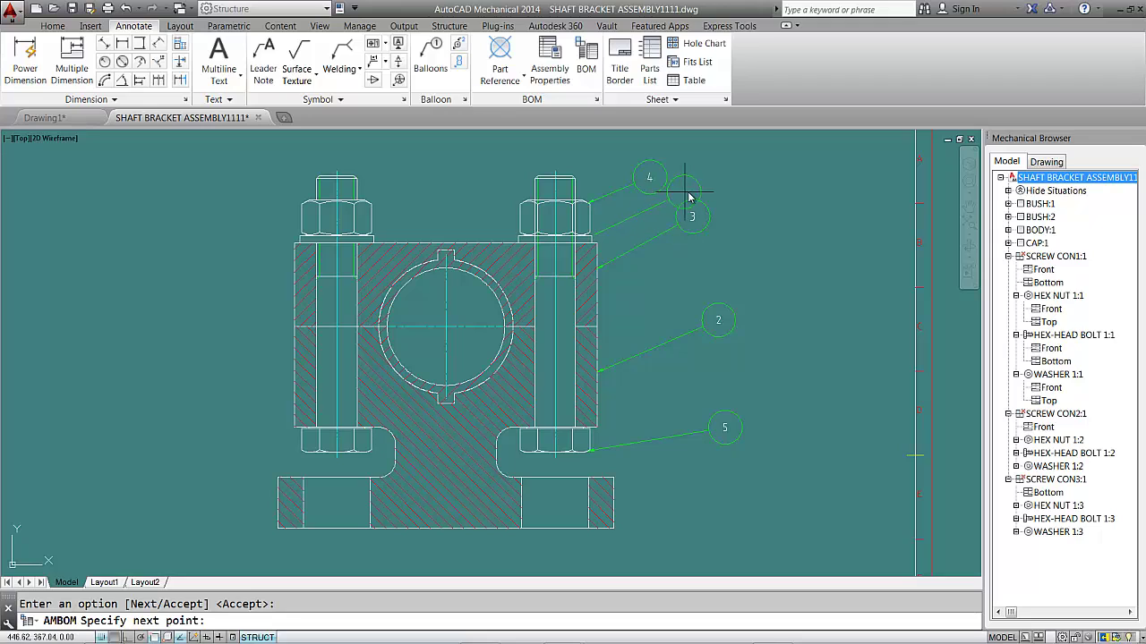
left_click(698, 182)
key("Return")
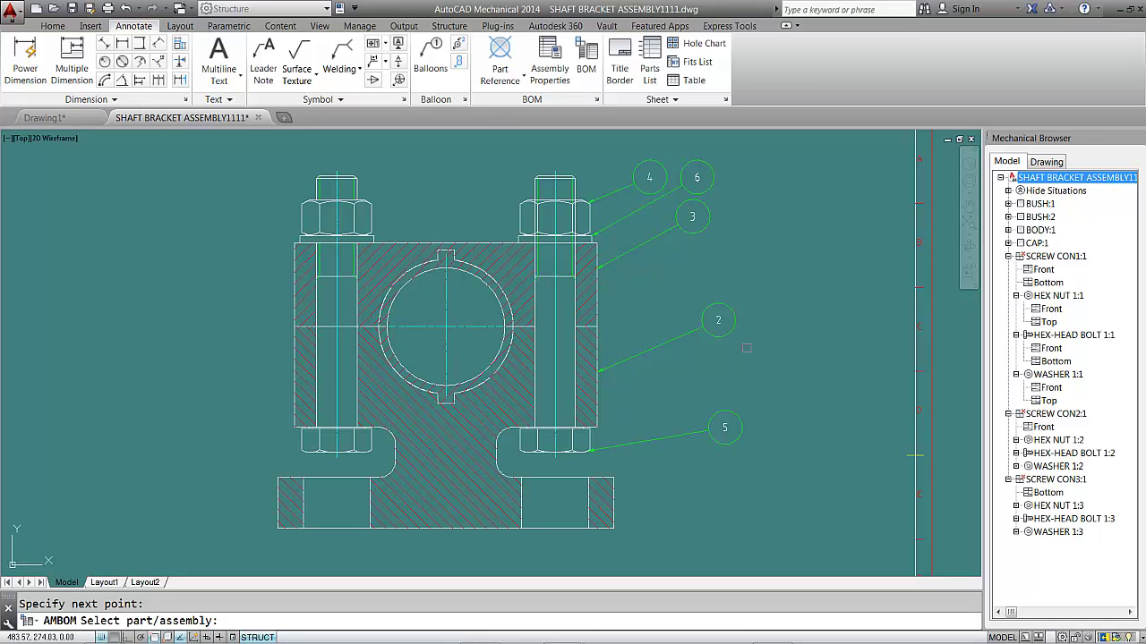
Step: Balloon the body as item 2 and the CAP as item 3 in the lower view
scroll(751, 356, "down", 2)
middle_click_drag(759, 358, 737, 303)
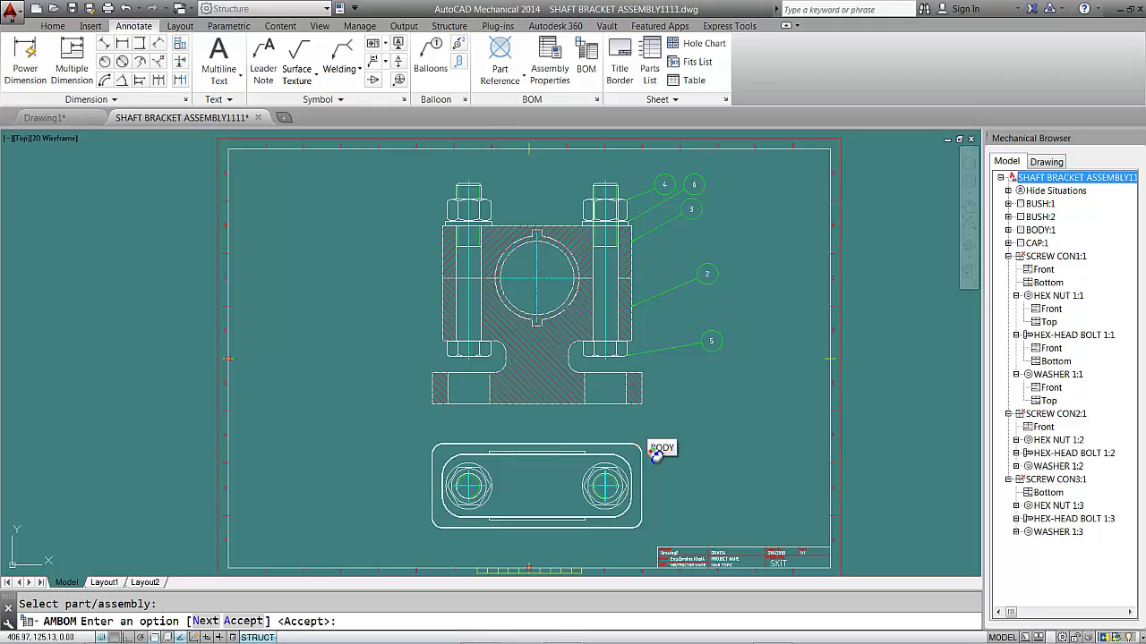
key("Return")
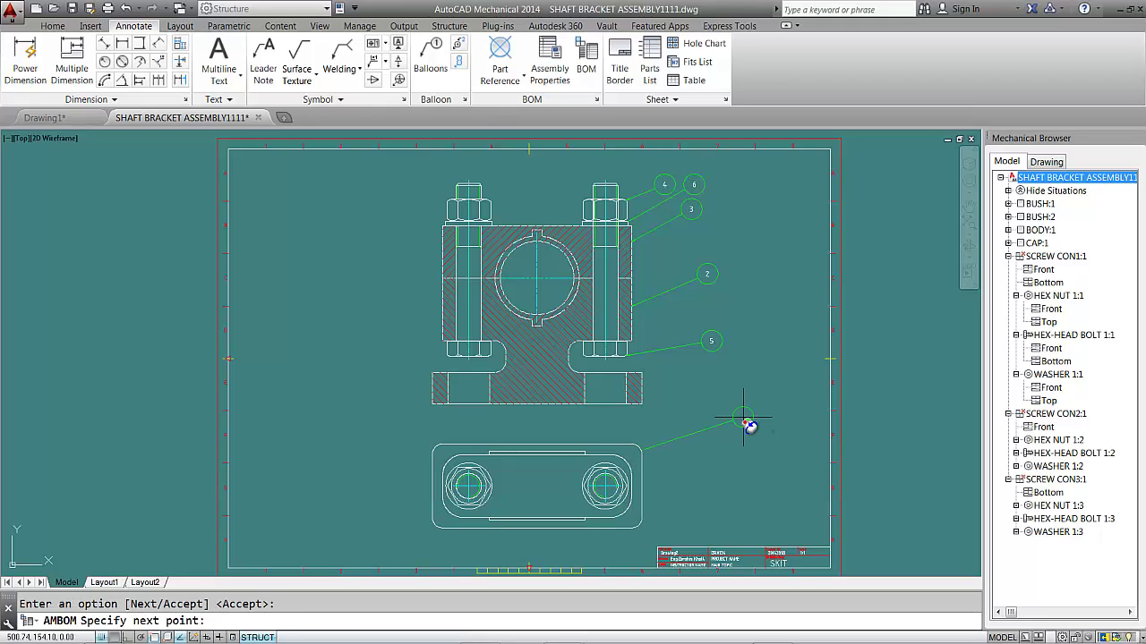
left_click(738, 418)
key("Return")
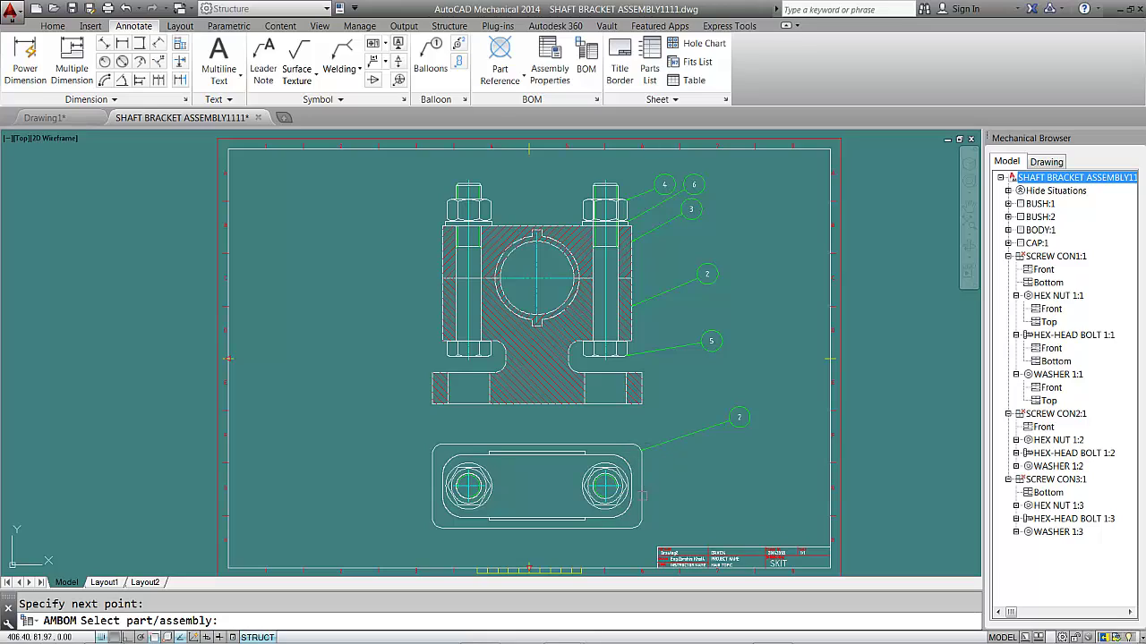
left_click(644, 508)
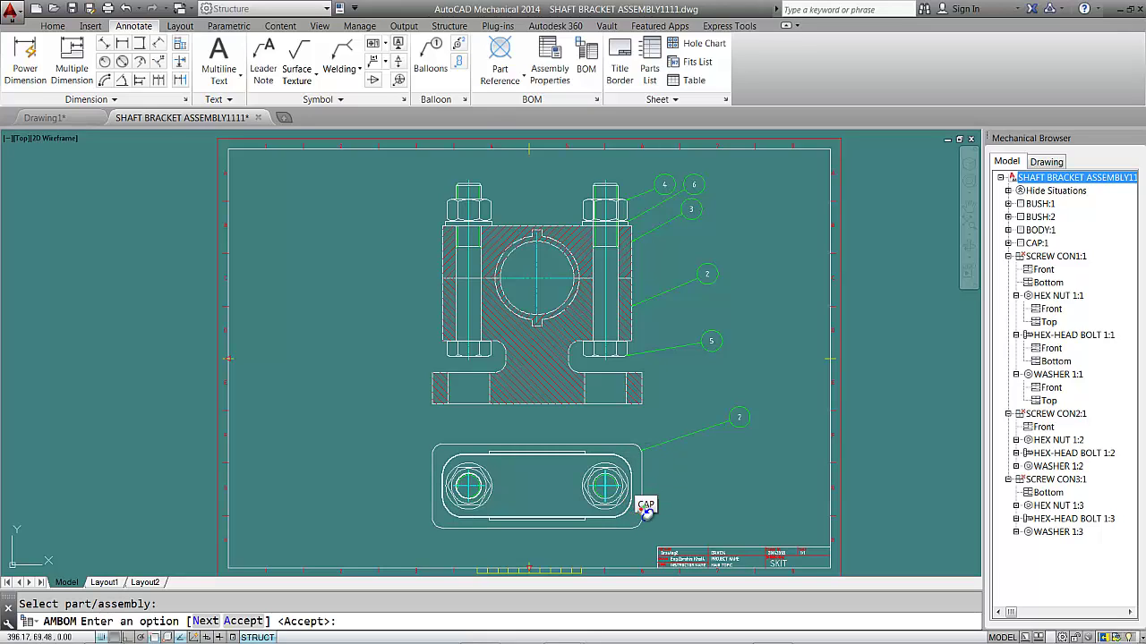
key("Return")
left_click(726, 490)
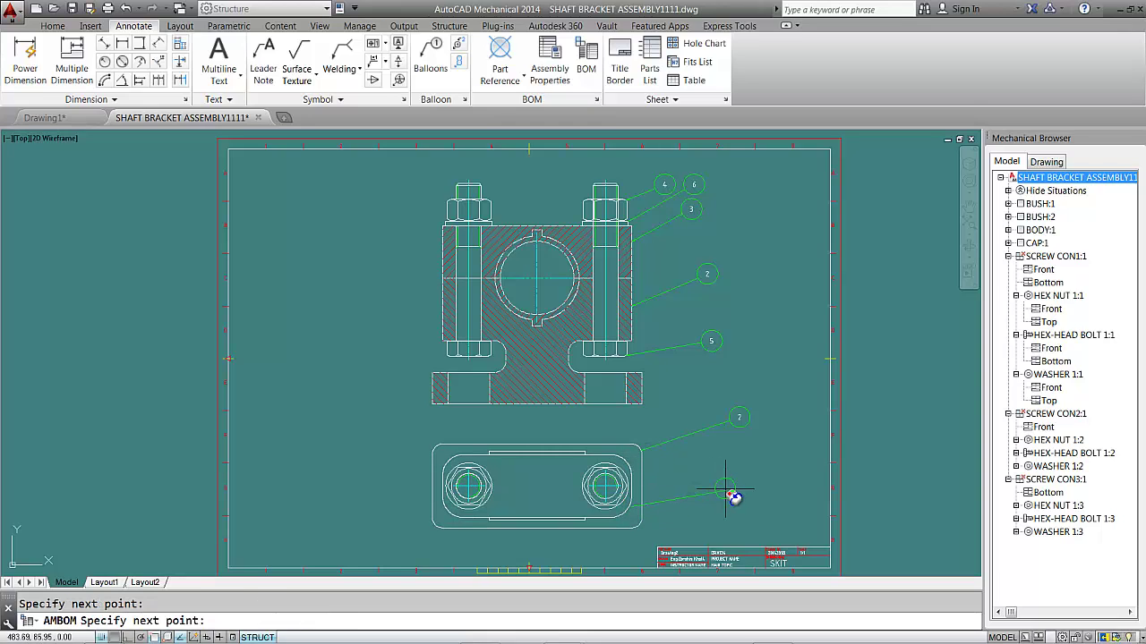
key("Return")
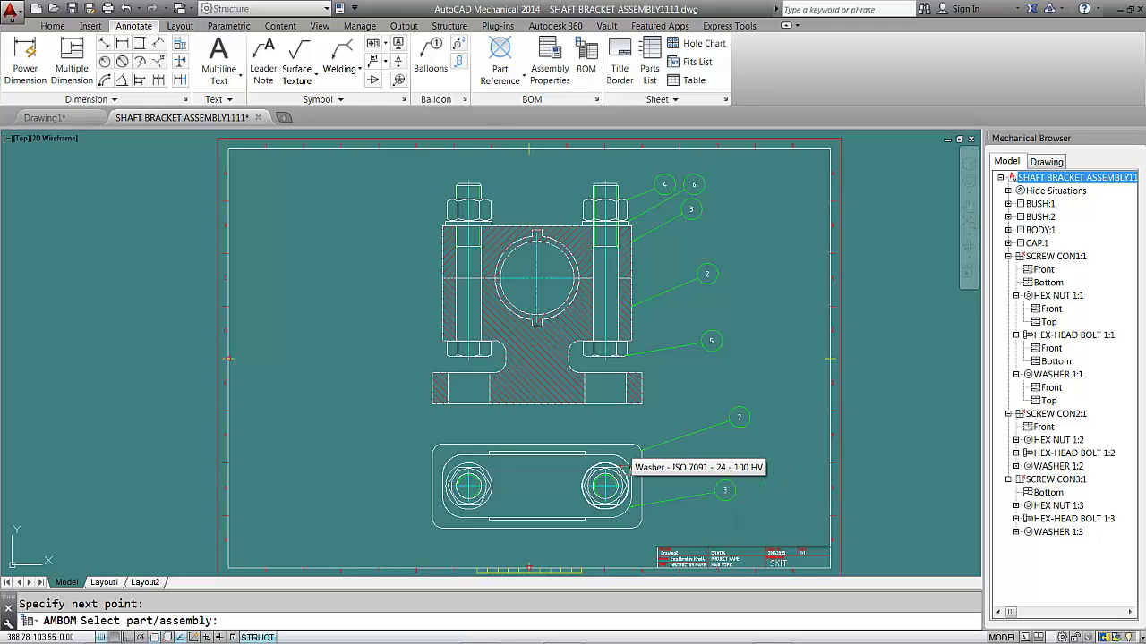
Step: Balloon the right washer in the lower view as item 6, then end ballooning to return to the BOM
left_click(624, 467)
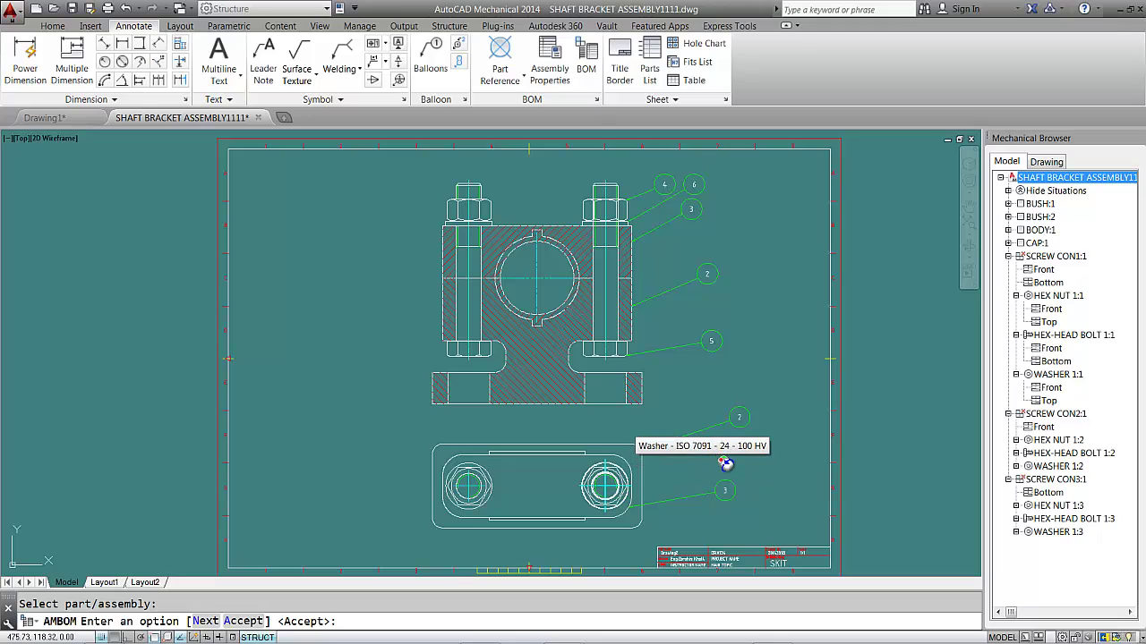
key("Return")
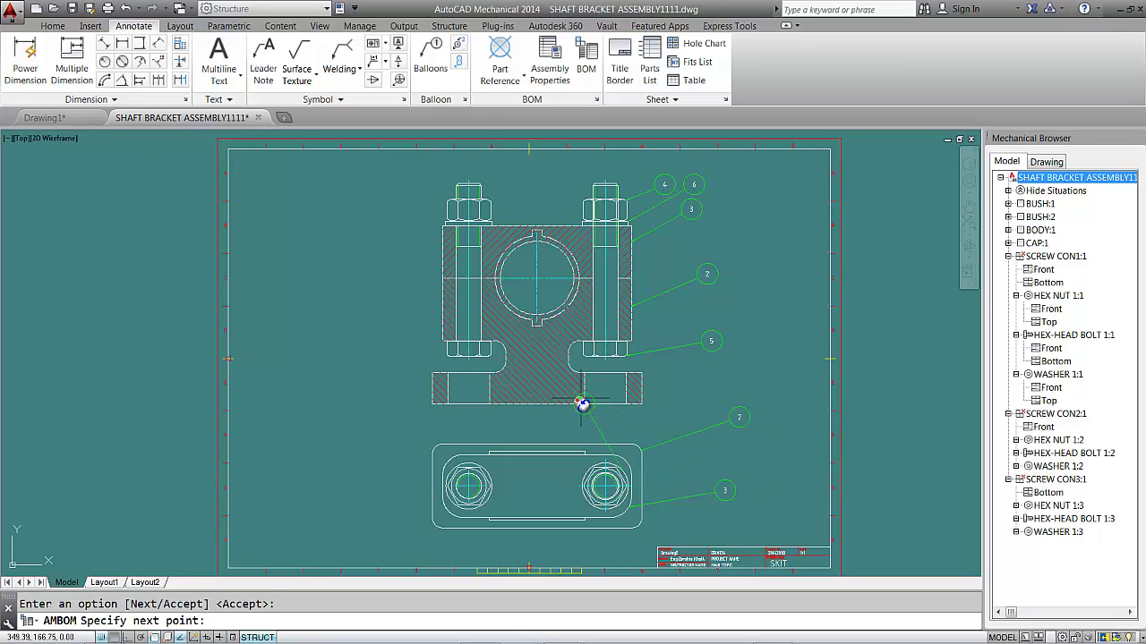
left_click(703, 460)
key("Return")
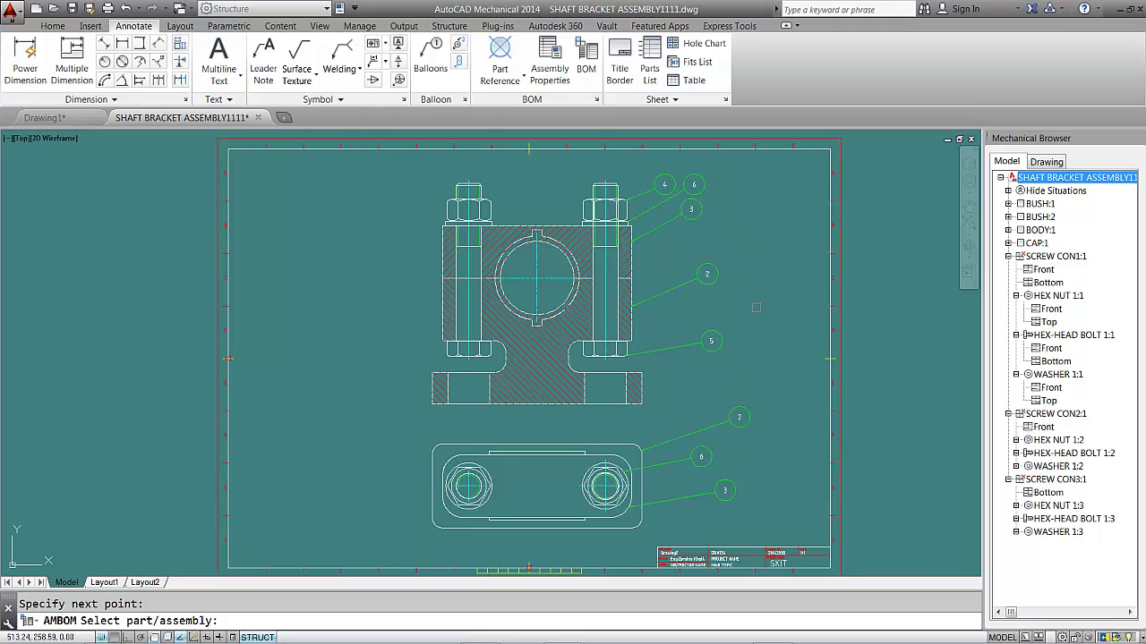
key("Return")
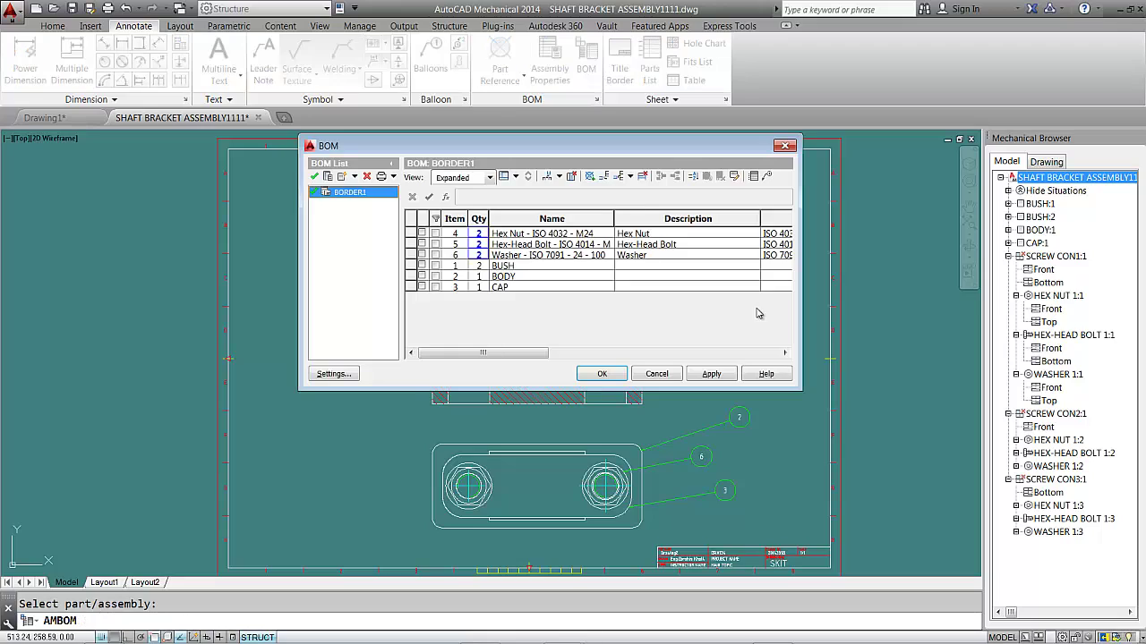
Step: Apply the six-item BORDER1 BOM and start a parts list from it
left_click(721, 378)
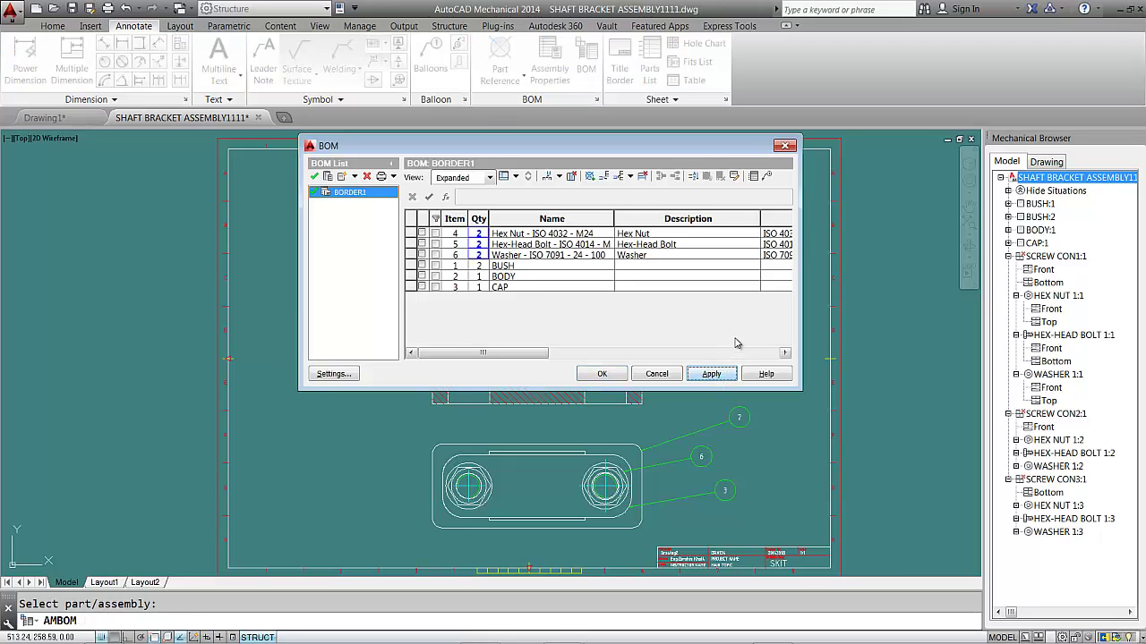
left_click(754, 176)
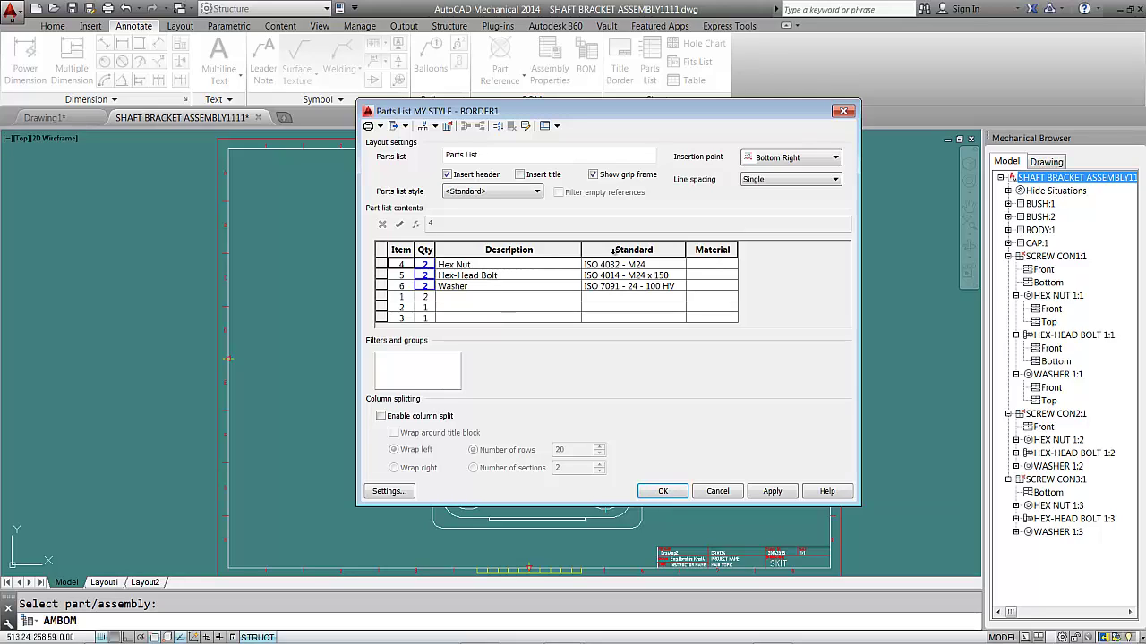
Step: Insert a Name column to the left of the Description column in the parts list
left_click(534, 244)
right_click(539, 253)
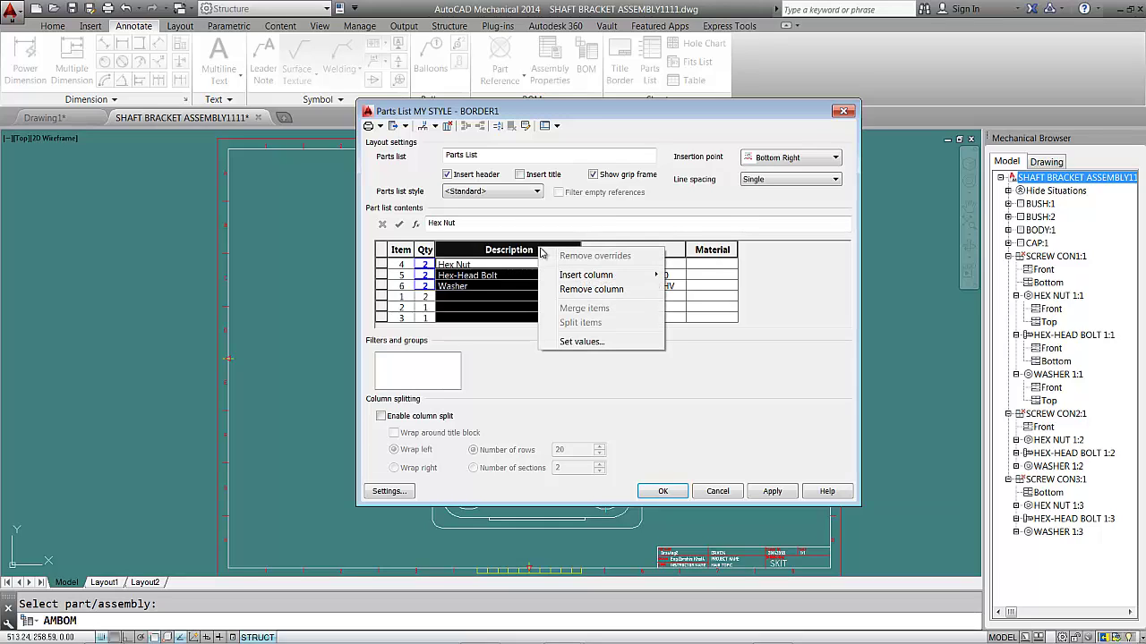
mouse_move(562, 278)
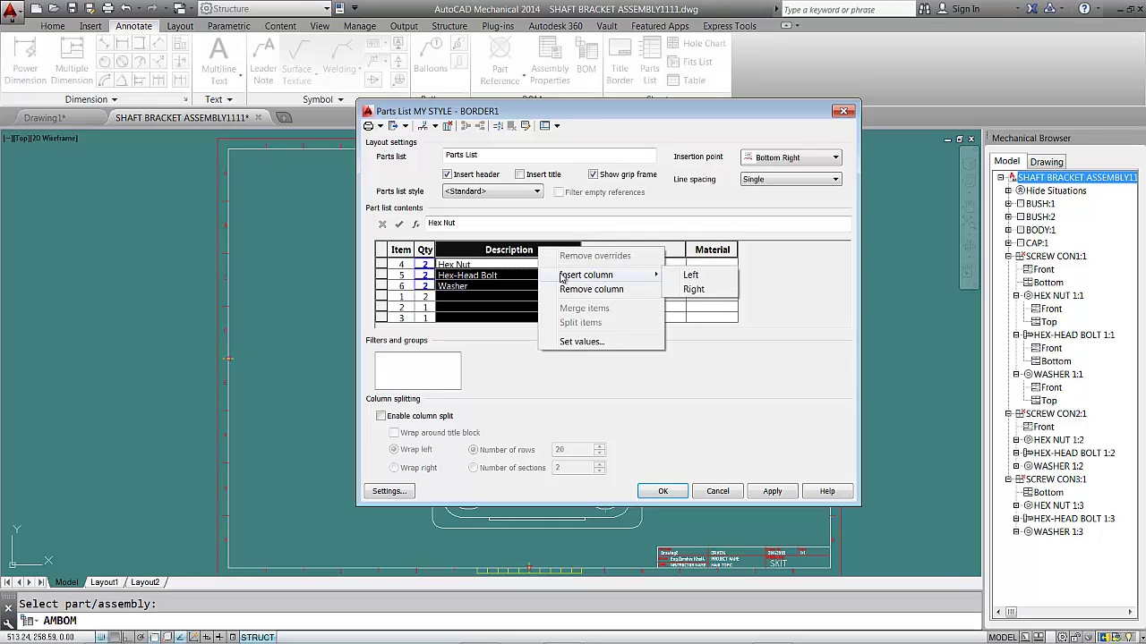
left_click(689, 276)
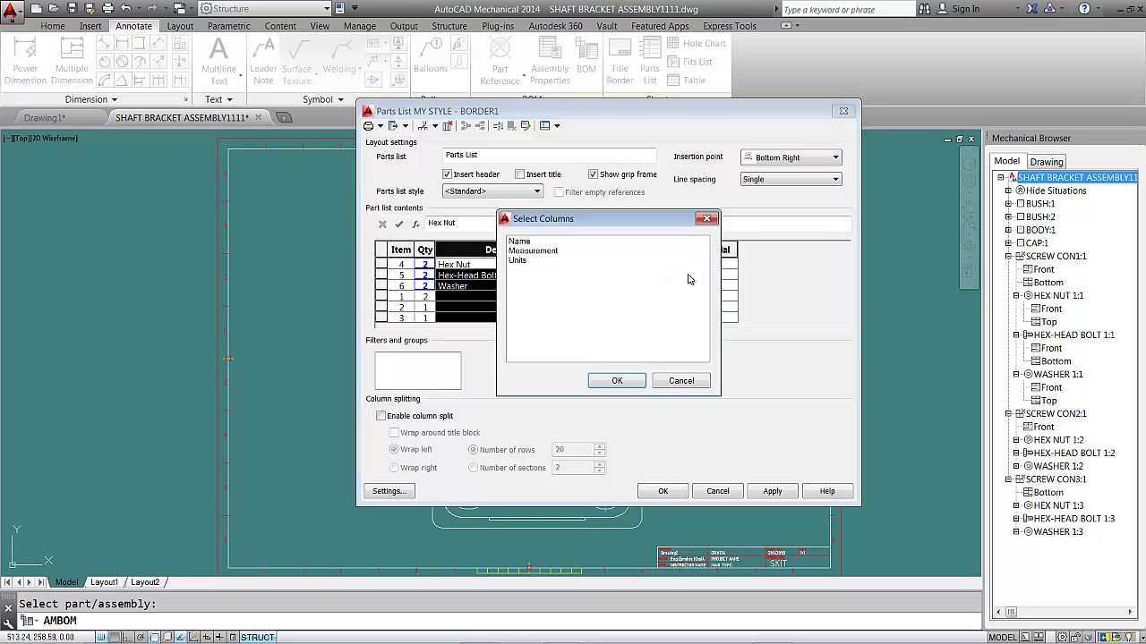
left_click(533, 244)
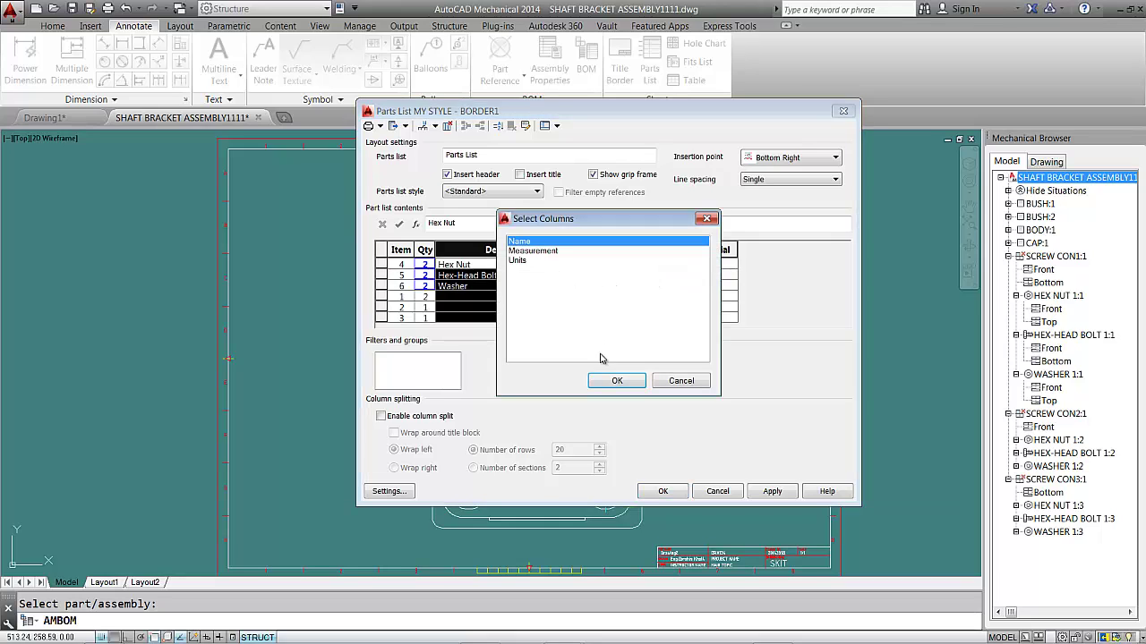
left_click(617, 381)
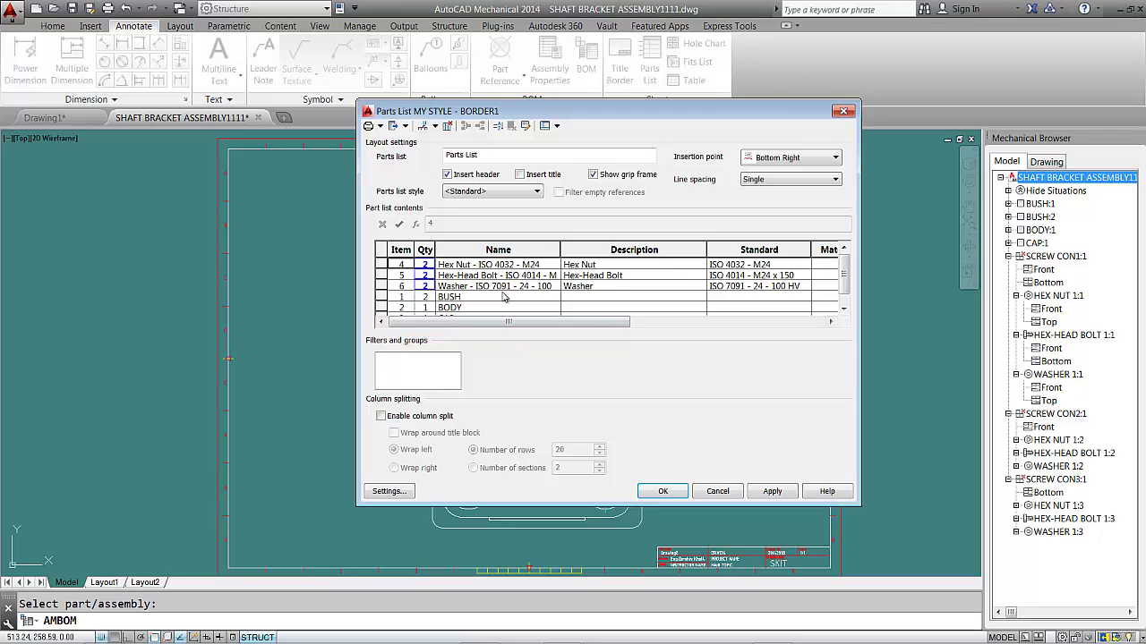
Step: Reorder the parts list rows from 6 (Washer) down to 1 (BUSH), moving BUSH to the bottom
left_click_drag(845, 281, 846, 295)
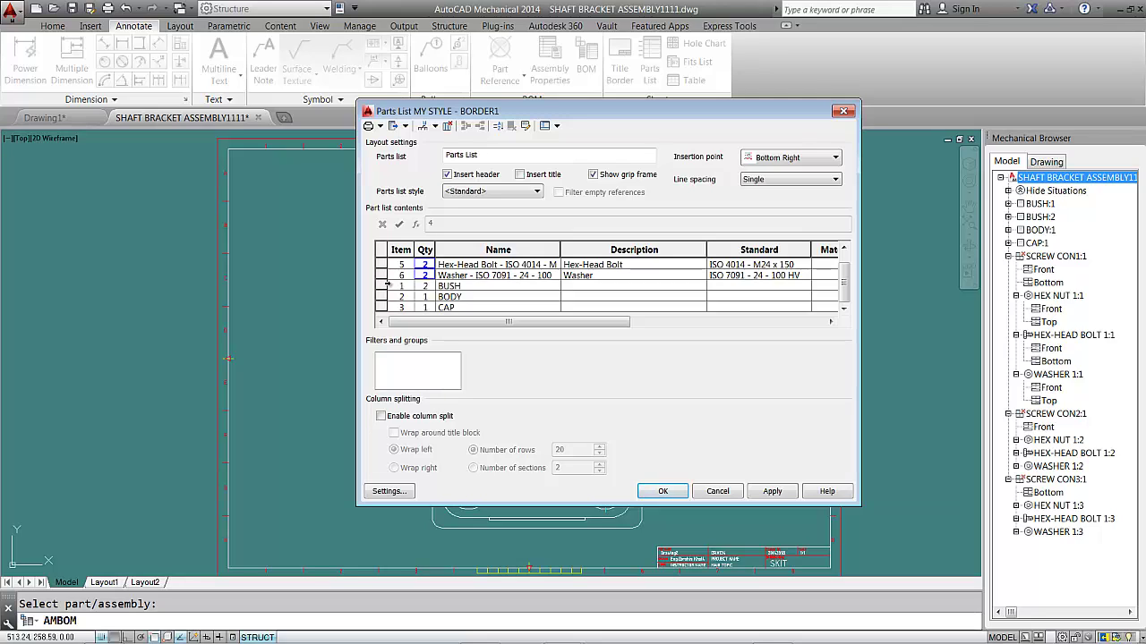
left_click(381, 284)
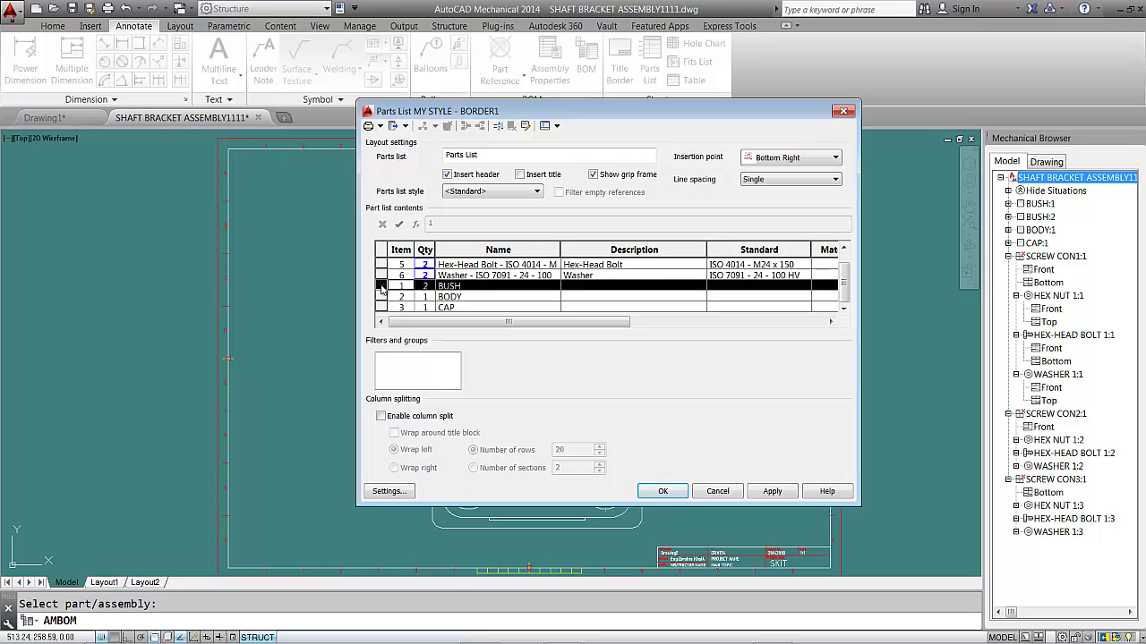
mouse_move(381, 284)
left_mouse_down()
mouse_move(382, 317)
mouse_move(383, 282)
left_mouse_up()
left_click(382, 307)
scroll(391, 284, "up", 1)
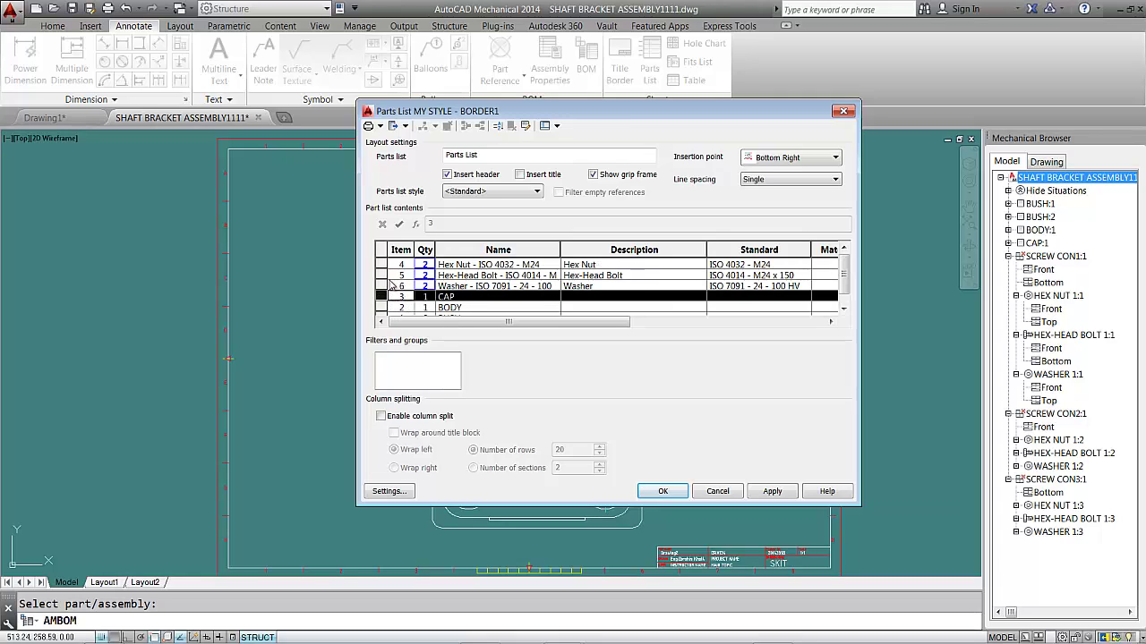
left_click(383, 265)
mouse_move(383, 268)
left_mouse_down()
mouse_move(388, 296)
mouse_move(385, 266)
left_mouse_up()
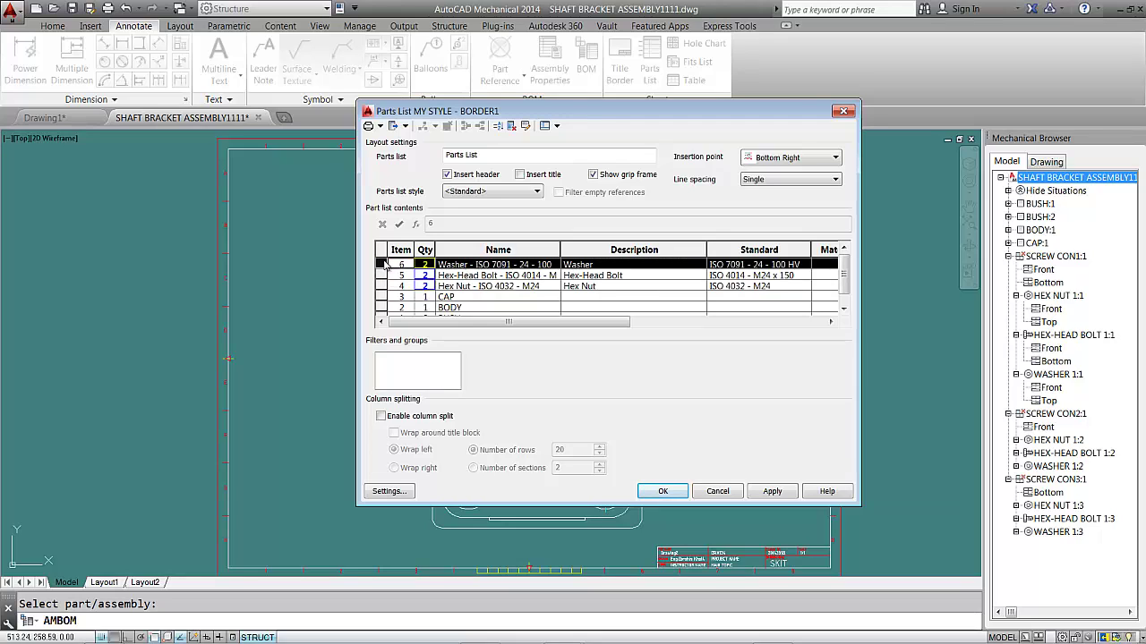
scroll(435, 286, "down", 1)
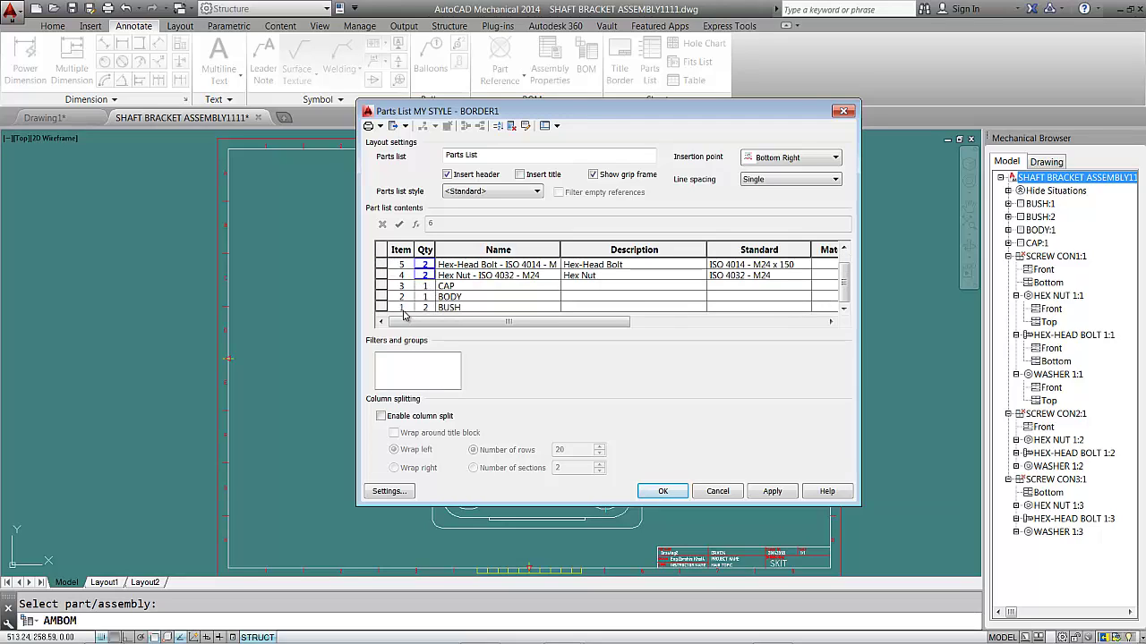
scroll(404, 278, "up", 1)
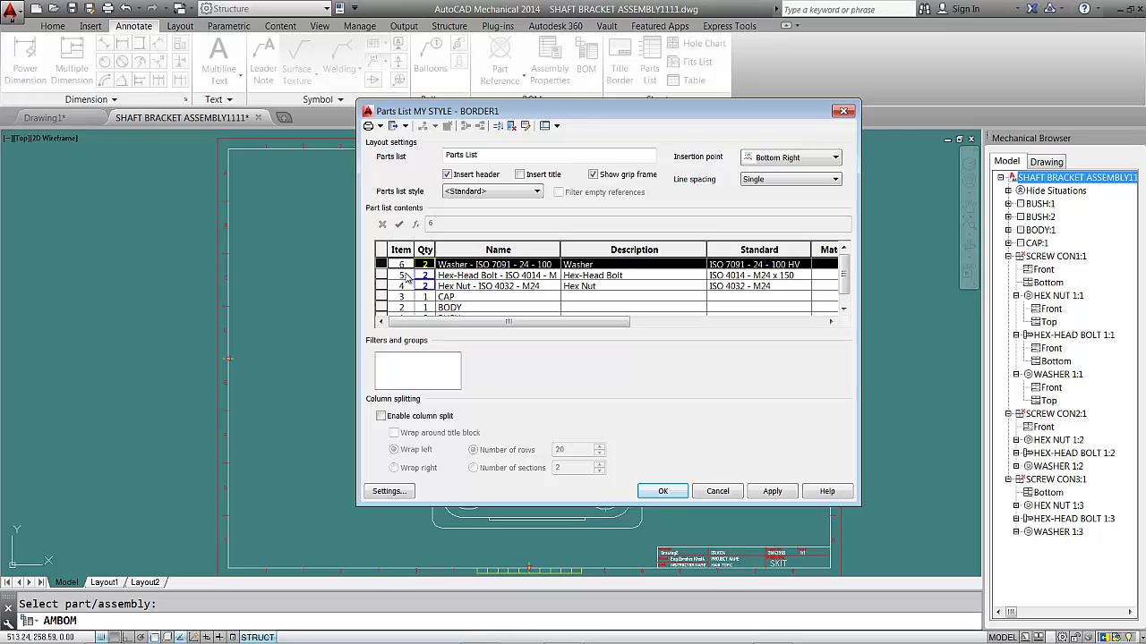
mouse_move(433, 266)
scroll(433, 286, "down", 1)
left_click_drag(484, 155, 404, 157)
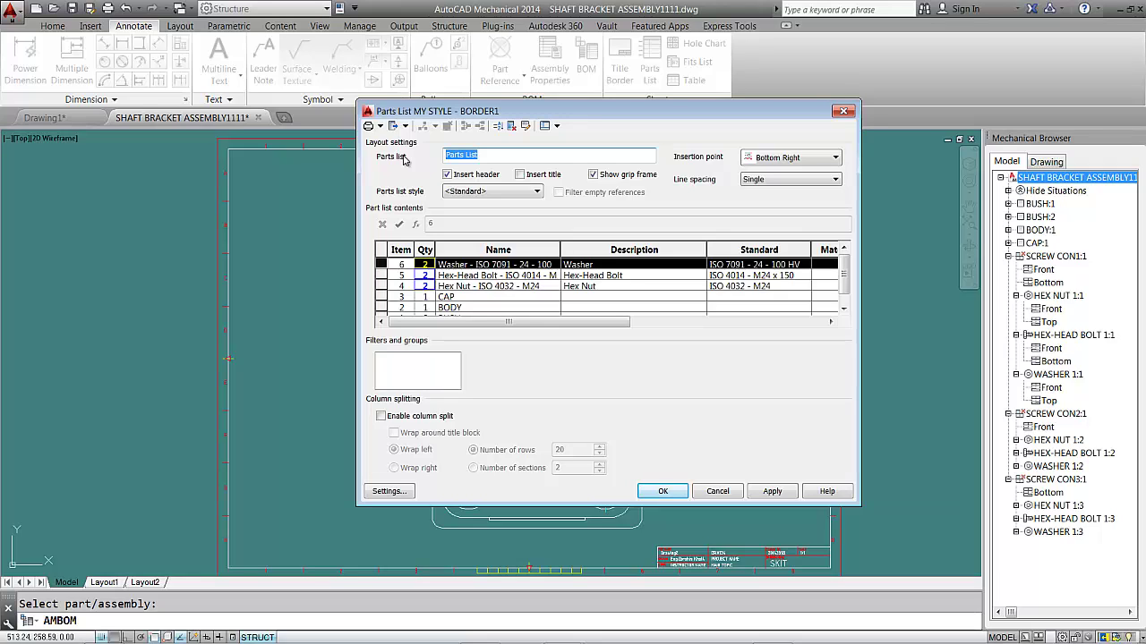
Step: Enter SHAFT BRACKET ASSEMBLY as the parts list title
type("SHAFT BRACKET ASSEMBLY")
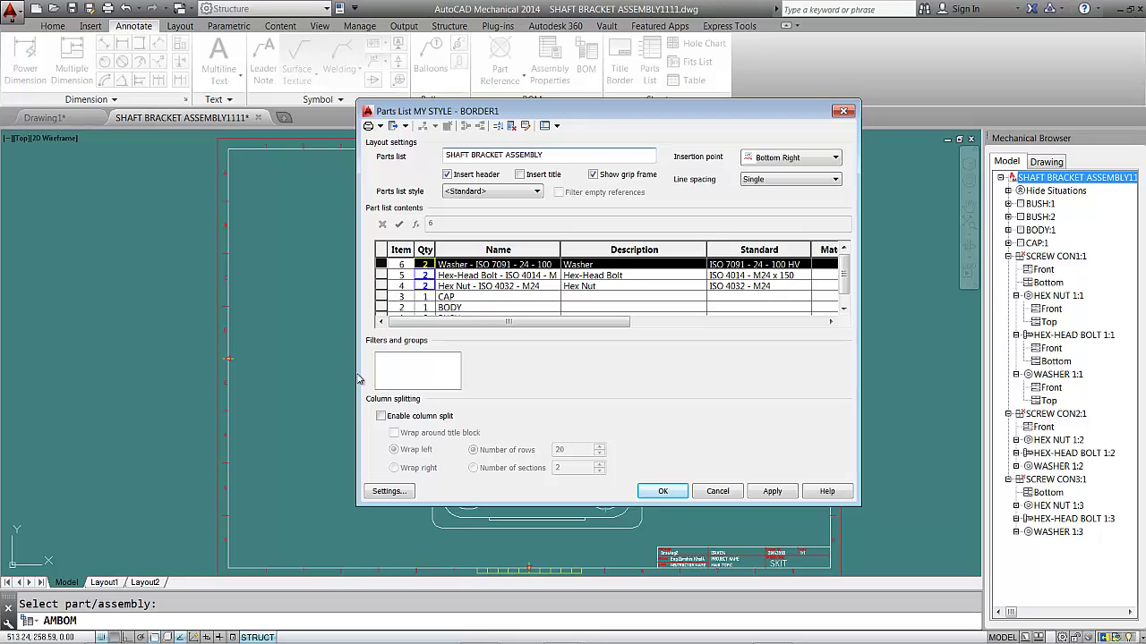
left_click(388, 492)
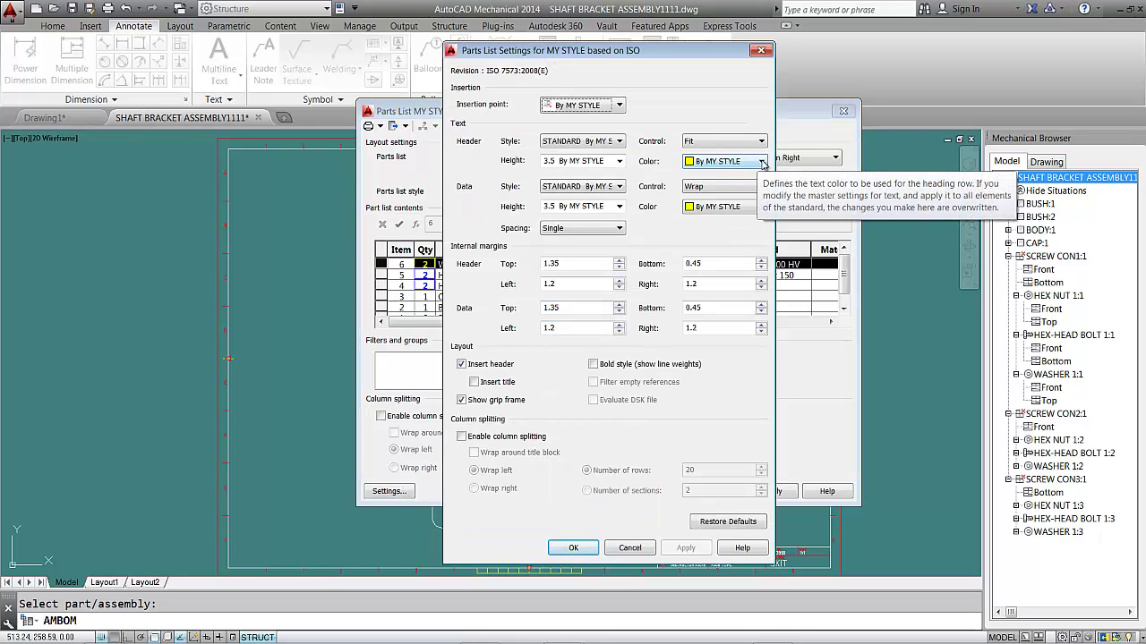
Step: Set both the header and data text colours of the MY STYLE parts list to white
left_click(761, 162)
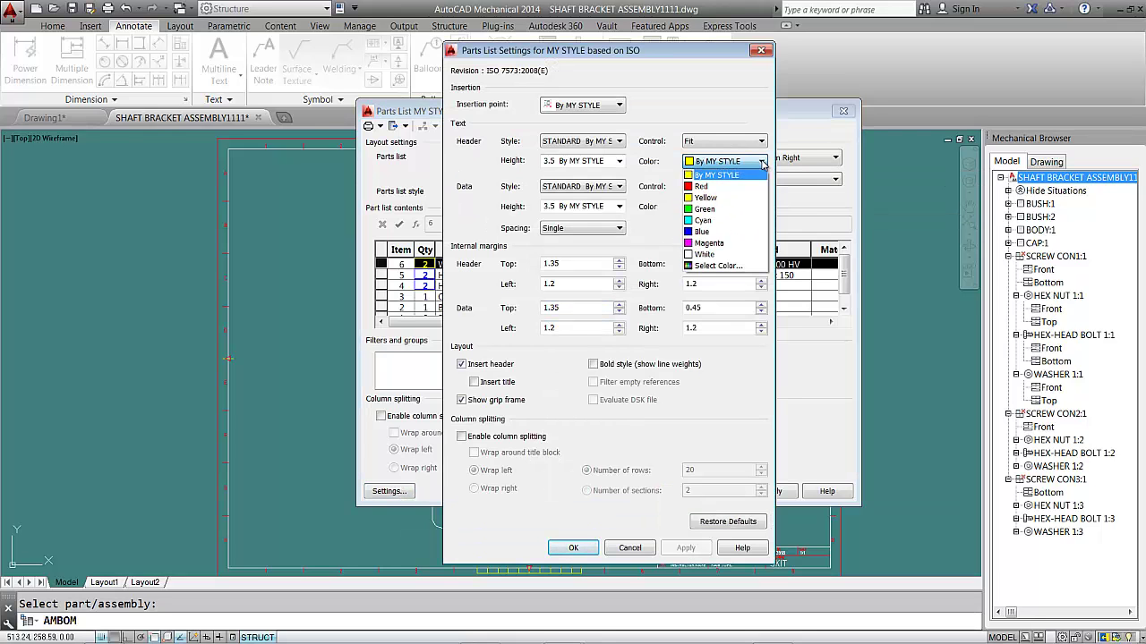
left_click(732, 255)
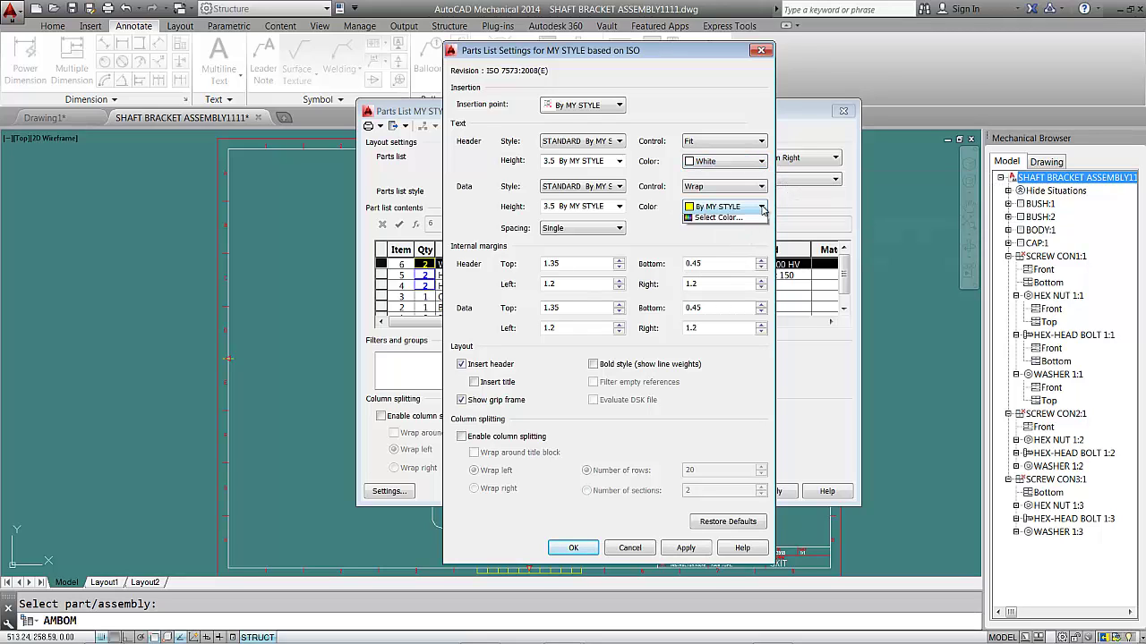
left_click(760, 207)
left_click(729, 300)
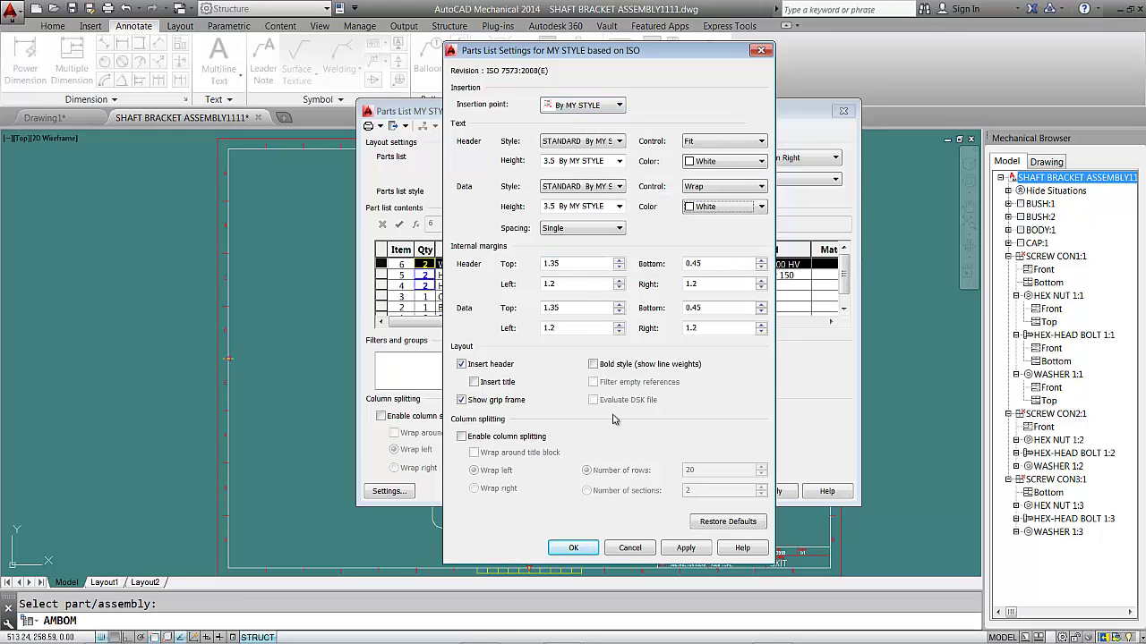
Step: Confirm the style settings and apply the SHAFT BRACKET ASSEMBLY parts list for placement
left_click(574, 550)
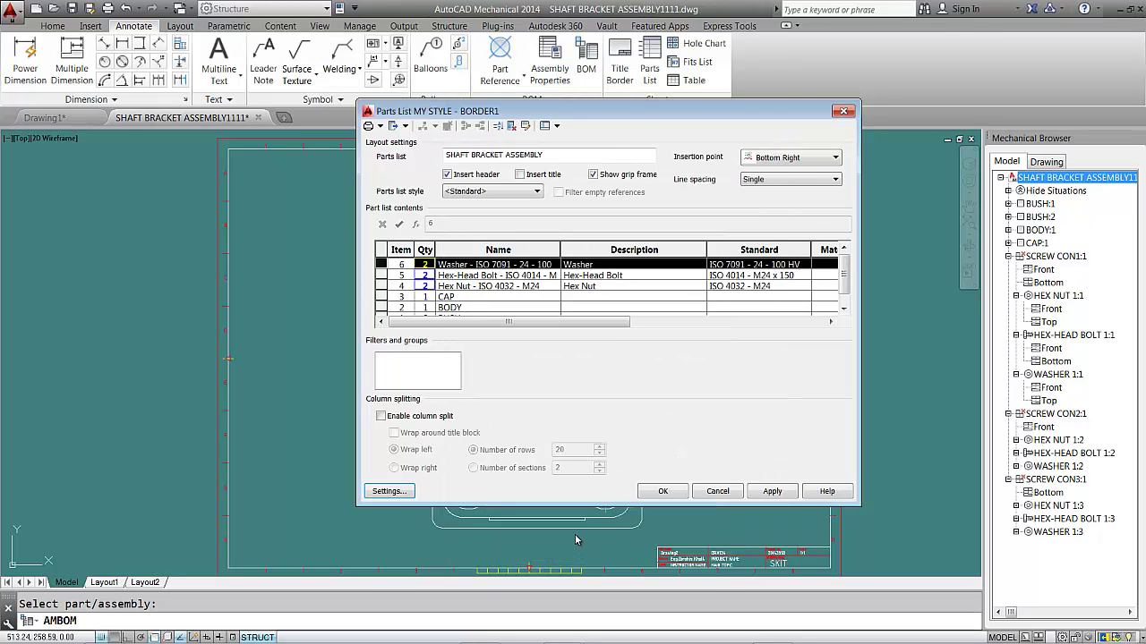
left_click(773, 491)
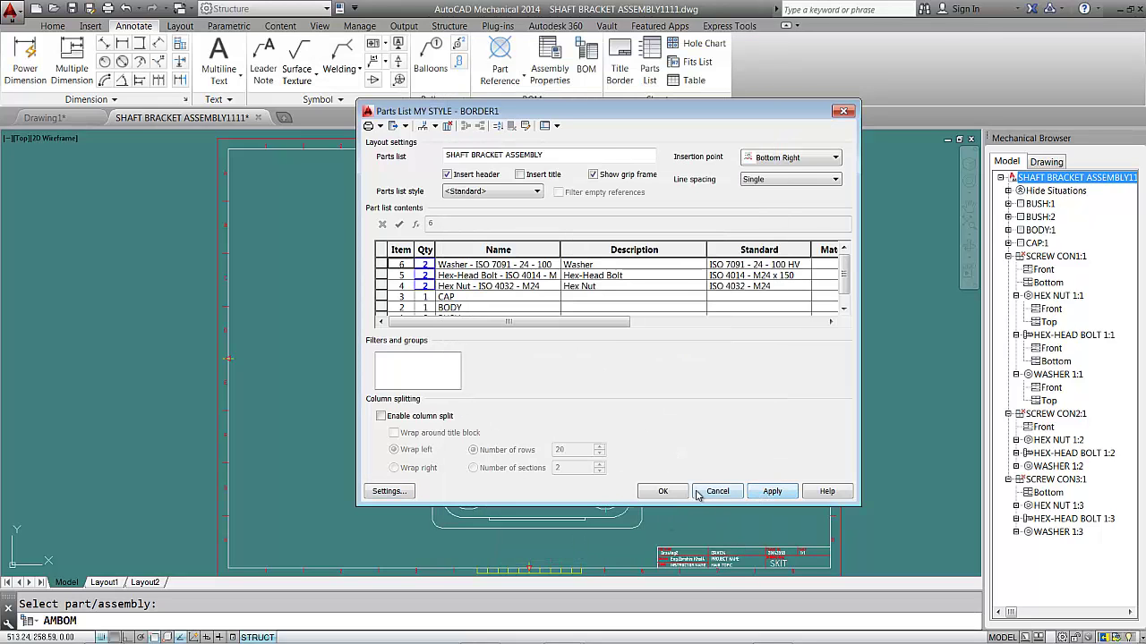
left_click(662, 492)
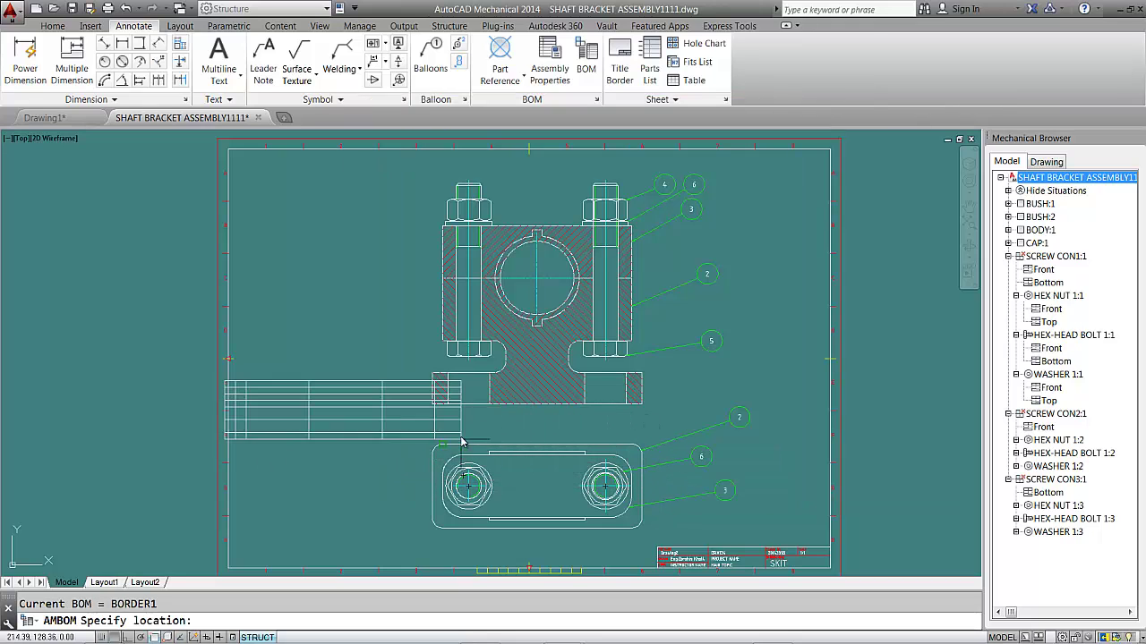
Step: Place the parts list on the bottom border left of the title block and accept the BOM
middle_click_drag(430, 488, 513, 431)
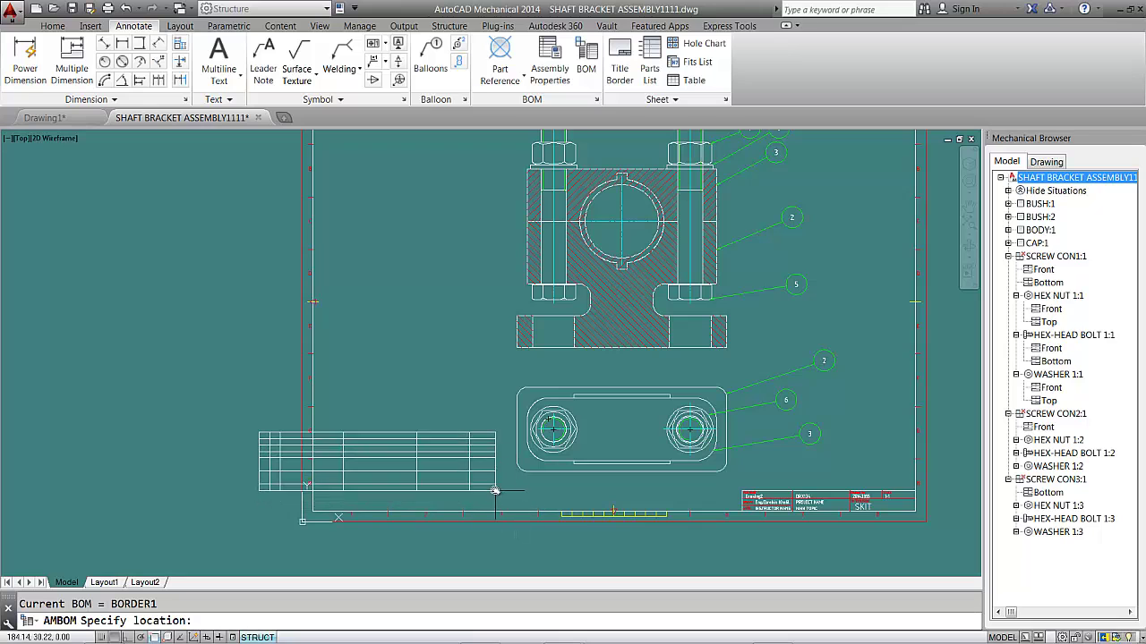
mouse_move(543, 445)
middle_mouse_down()
mouse_move(535, 546)
mouse_move(544, 445)
middle_mouse_up()
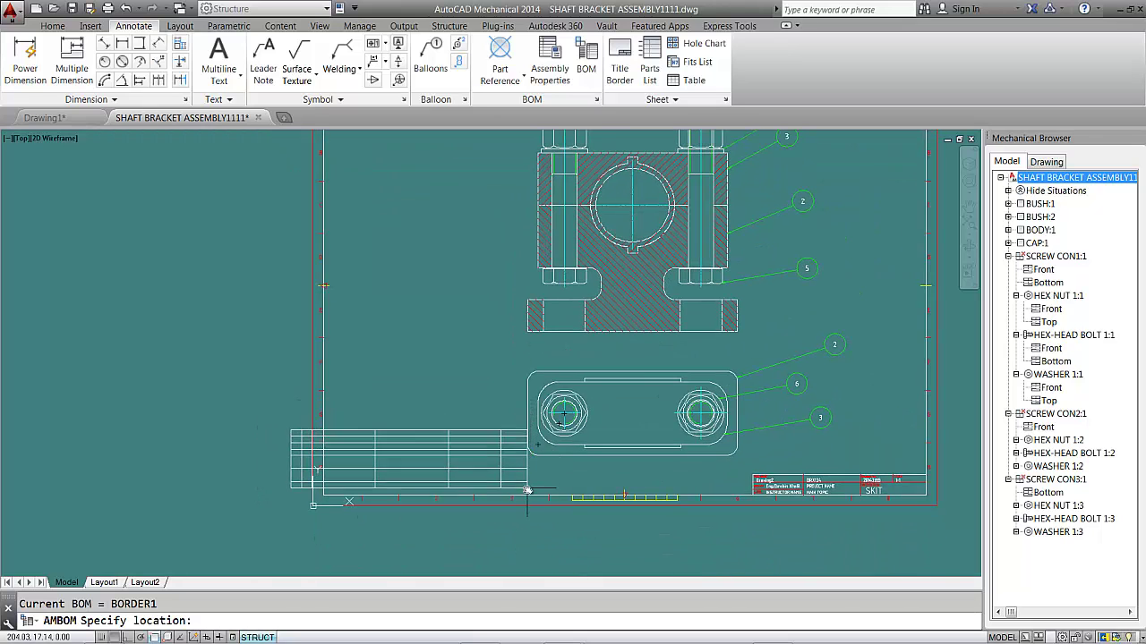
left_click(527, 496)
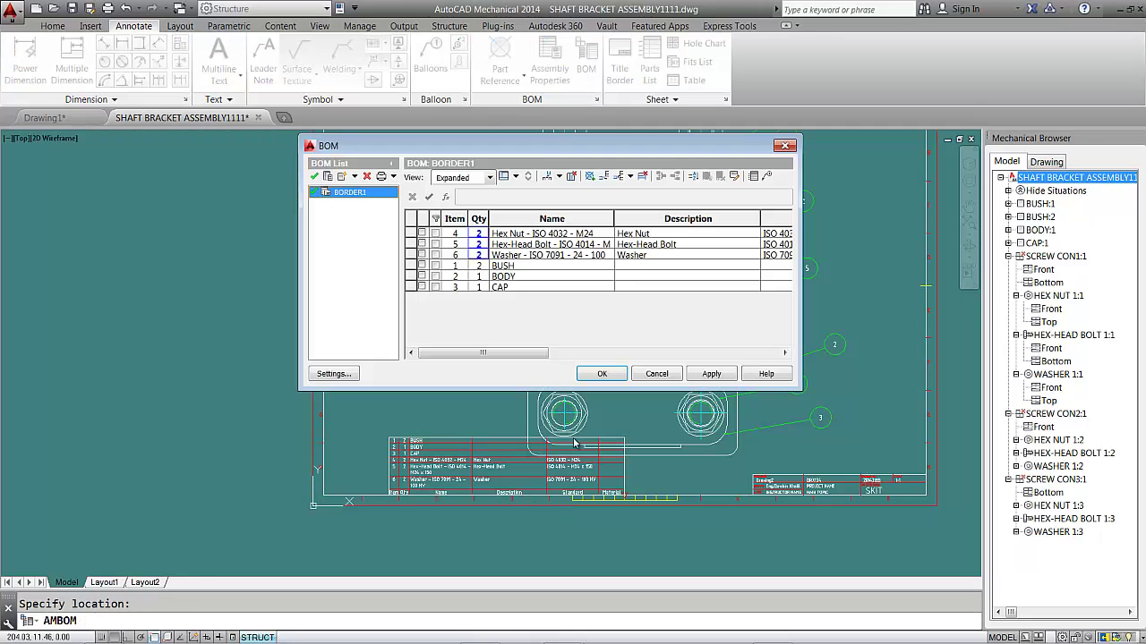
left_click(609, 376)
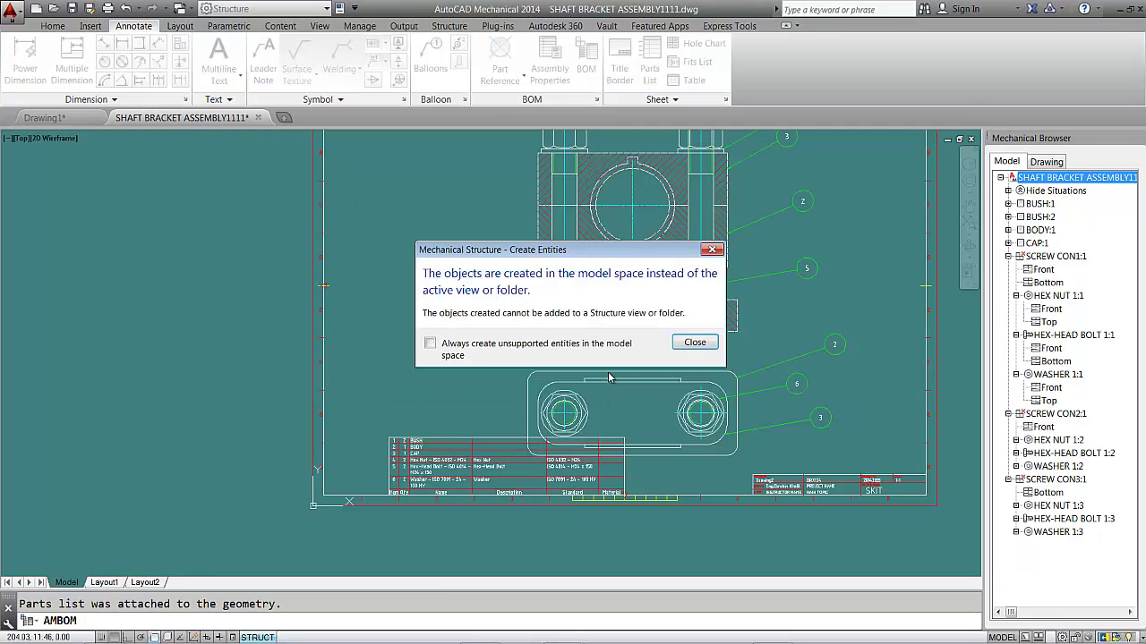
left_click(695, 344)
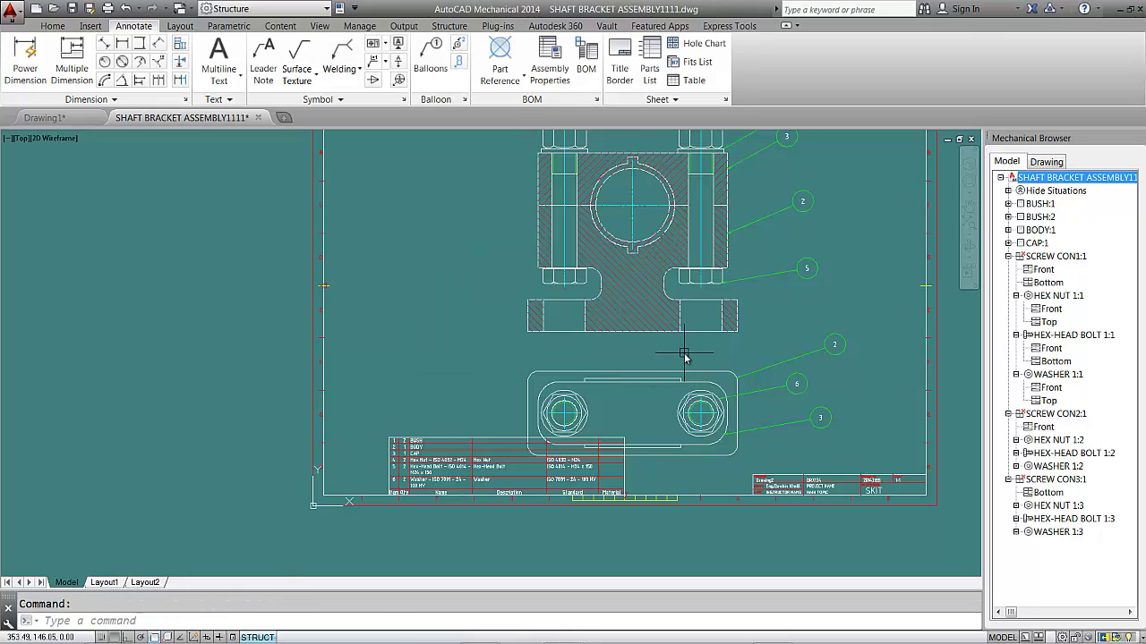
scroll(685, 358, "down", 2)
middle_click_drag(685, 358, 605, 400)
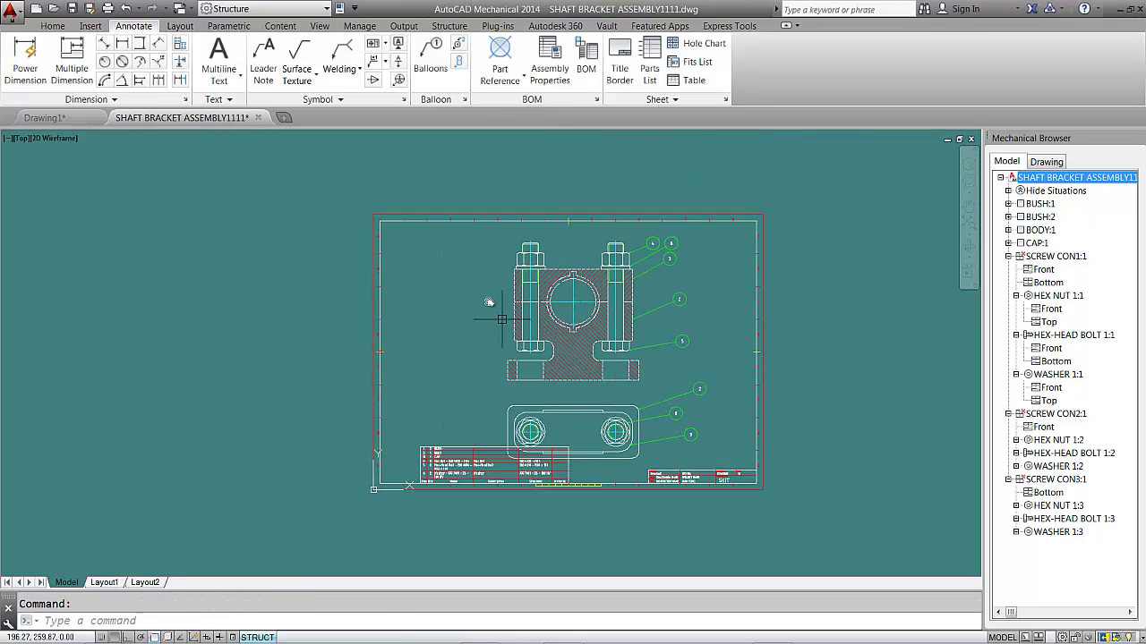
Step: Move the window-selected bracket views further right on the sheet
left_click(53, 26)
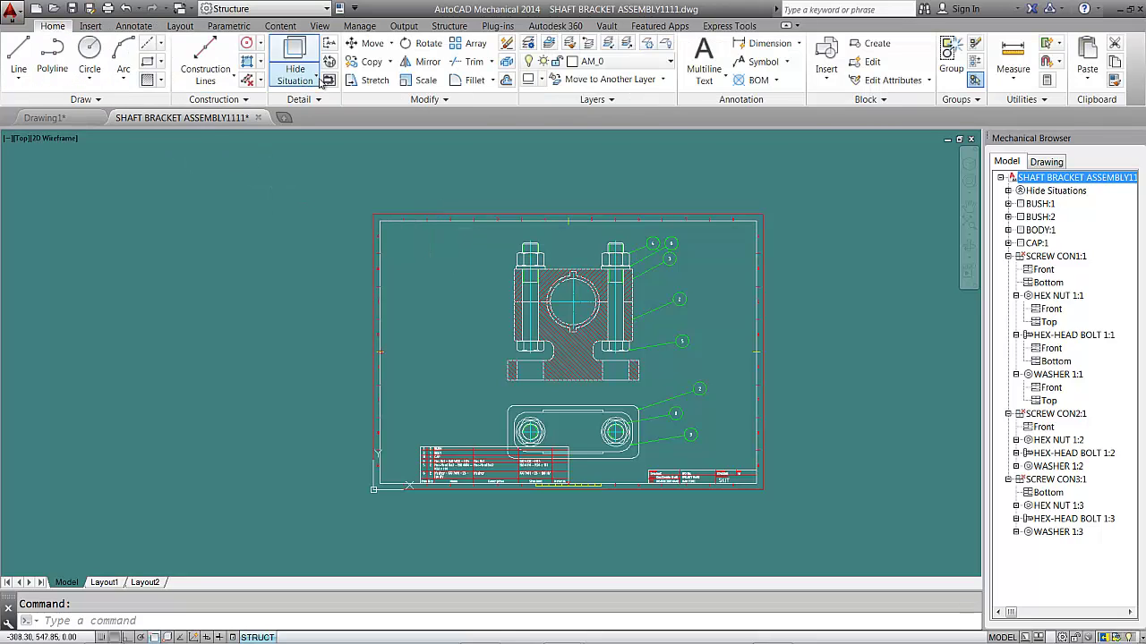
left_click(369, 43)
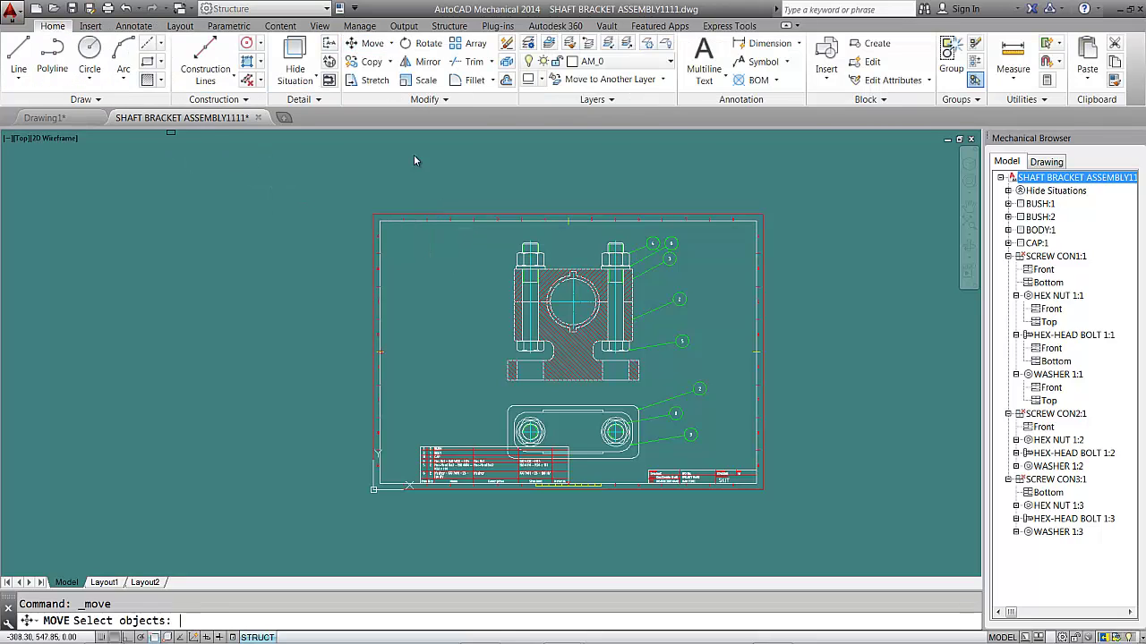
left_click(470, 184)
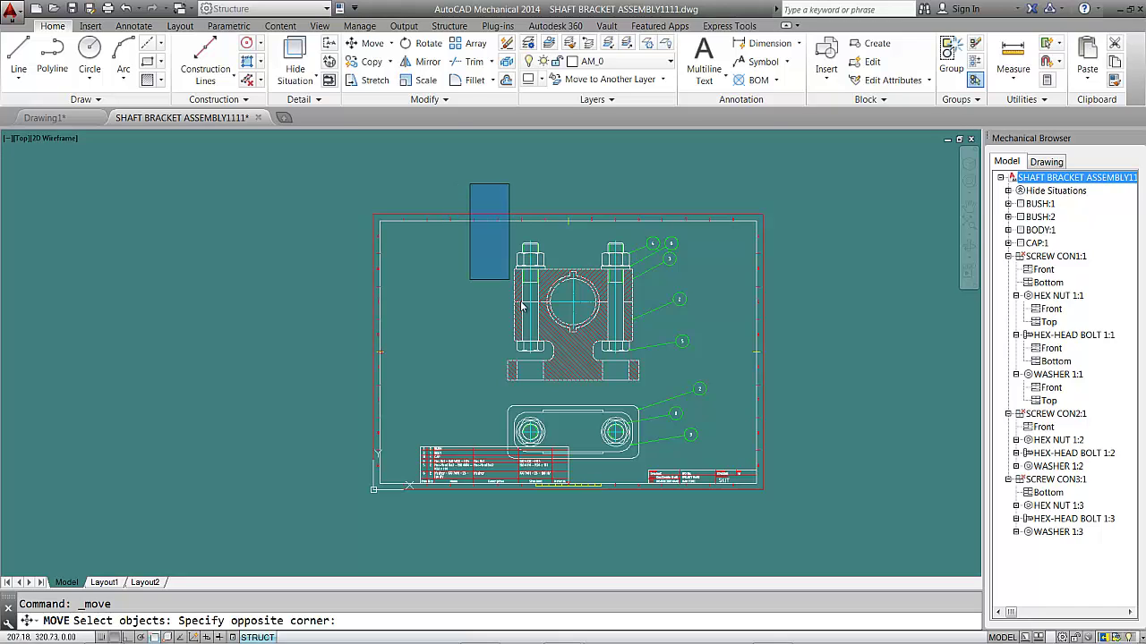
left_click(727, 489)
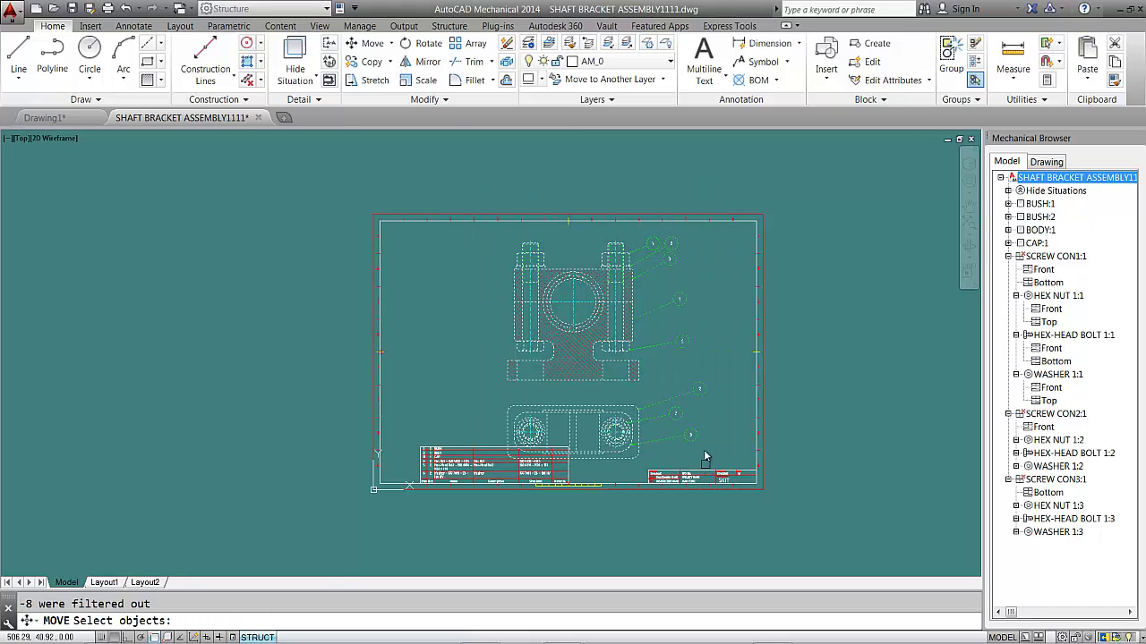
key("Return")
left_click(475, 377)
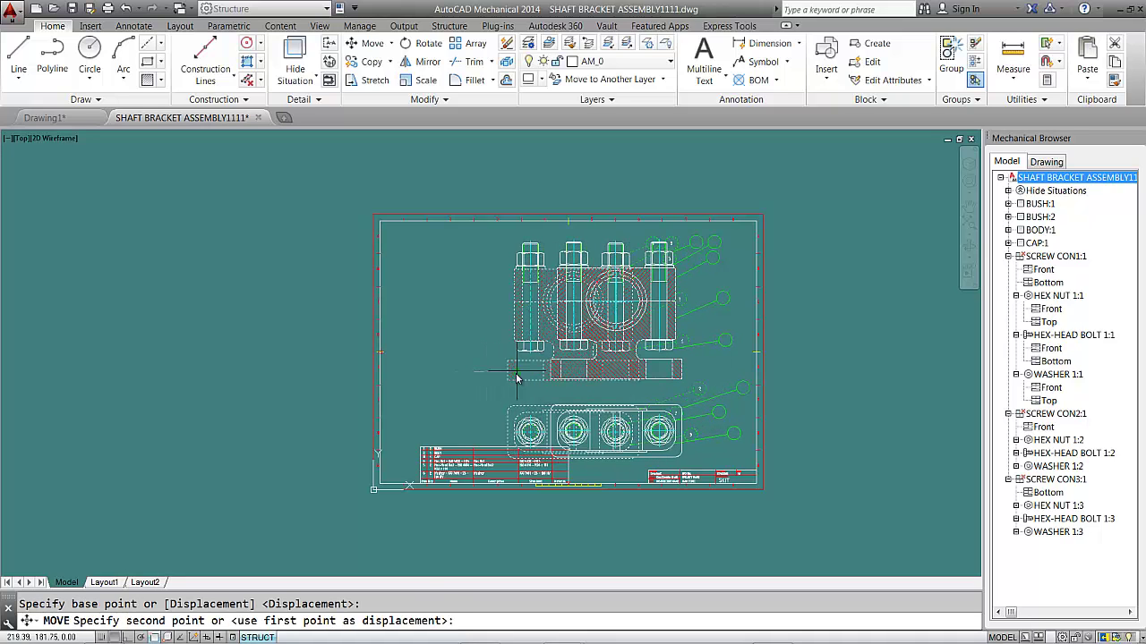
left_click(517, 380)
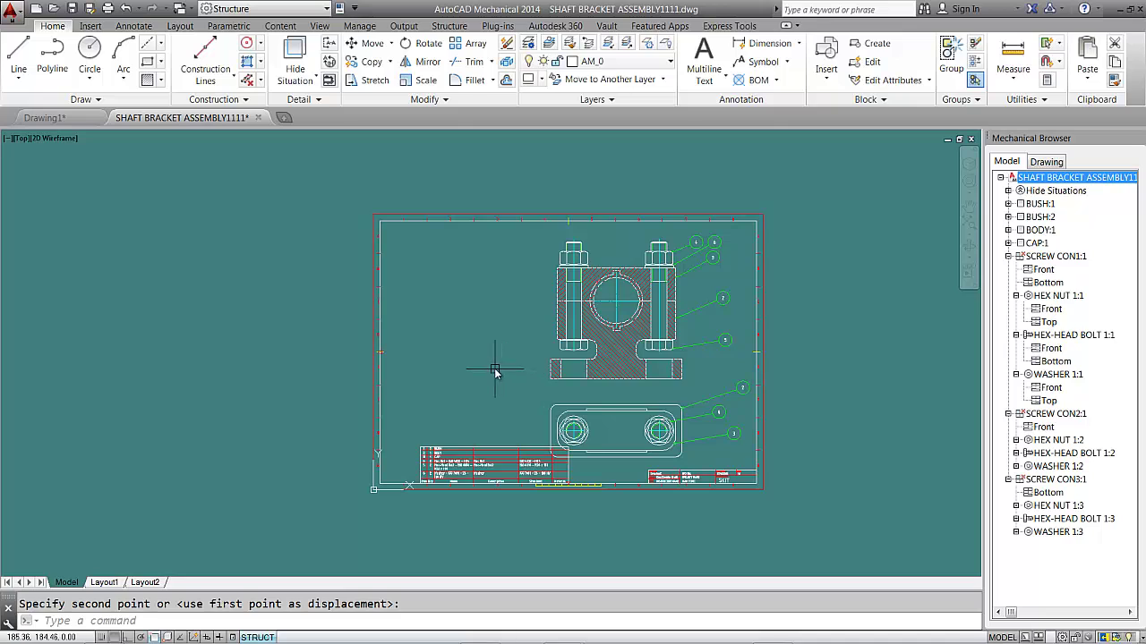
Step: Move the parts list by its lower-left corner into the sheet's bottom-left corner
left_click(367, 43)
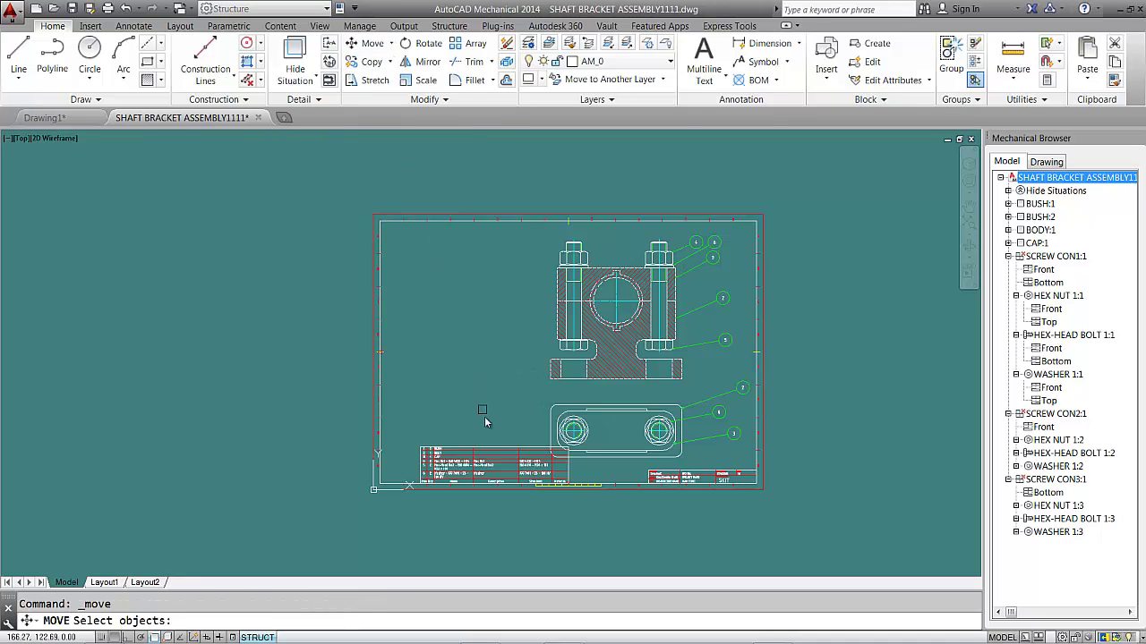
left_click(493, 452)
key("Return")
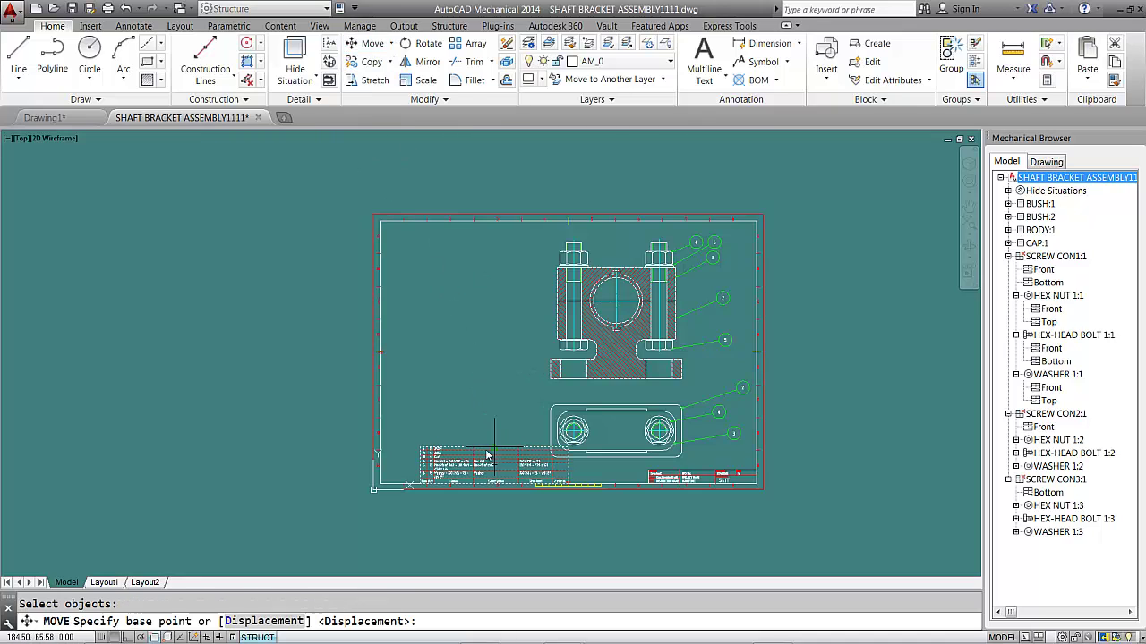
scroll(434, 468, "up", 5)
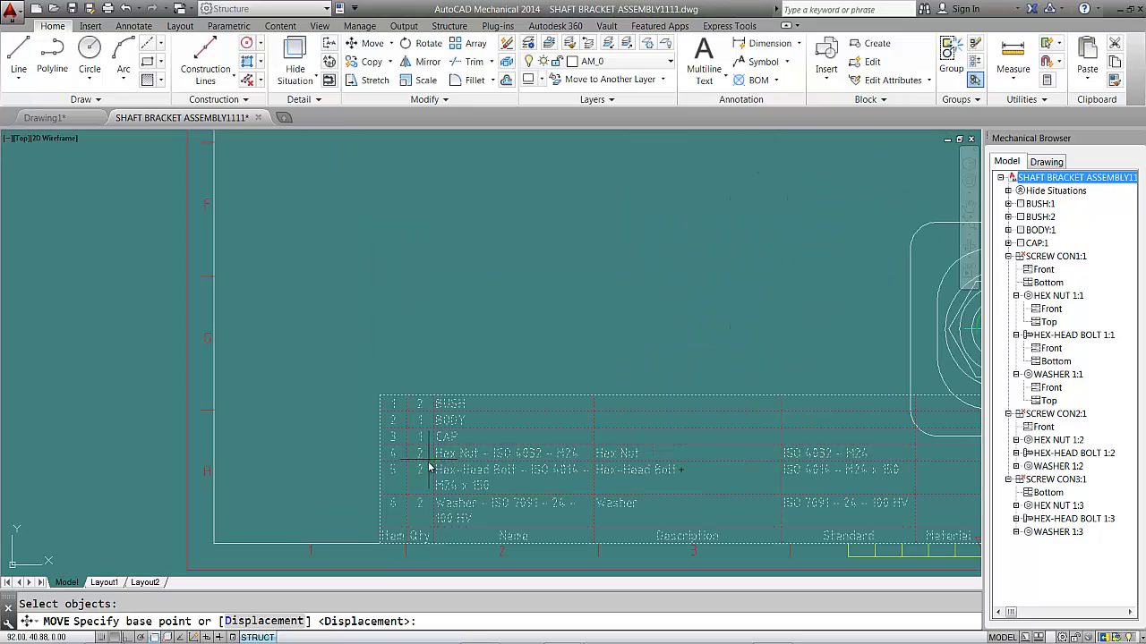
left_click(385, 547)
left_click(215, 548)
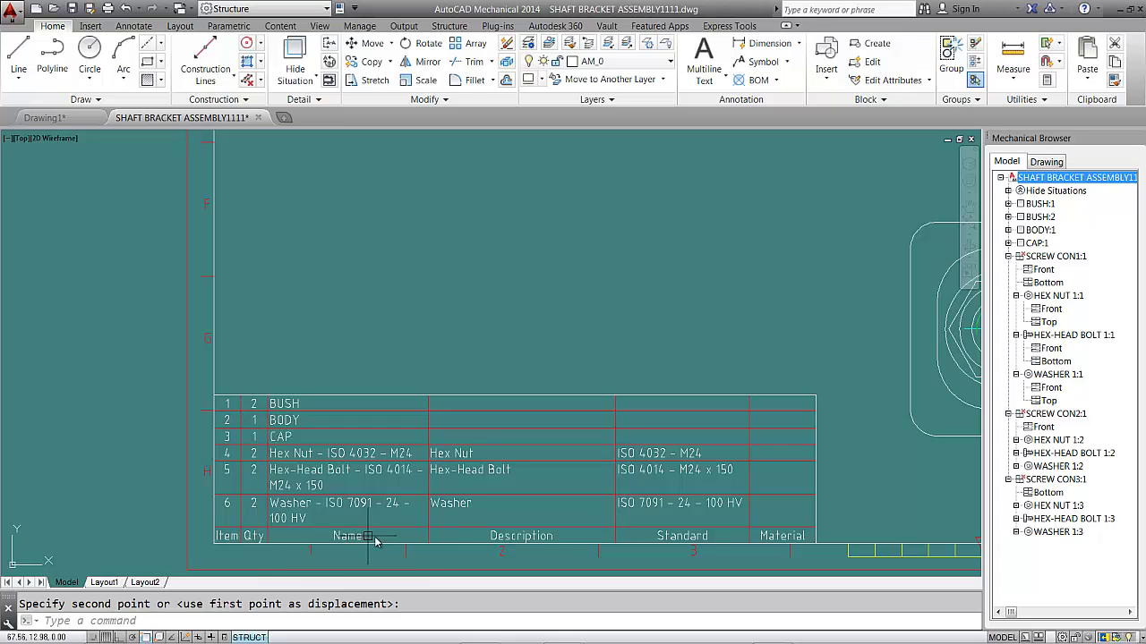
scroll(597, 491, "down", 2)
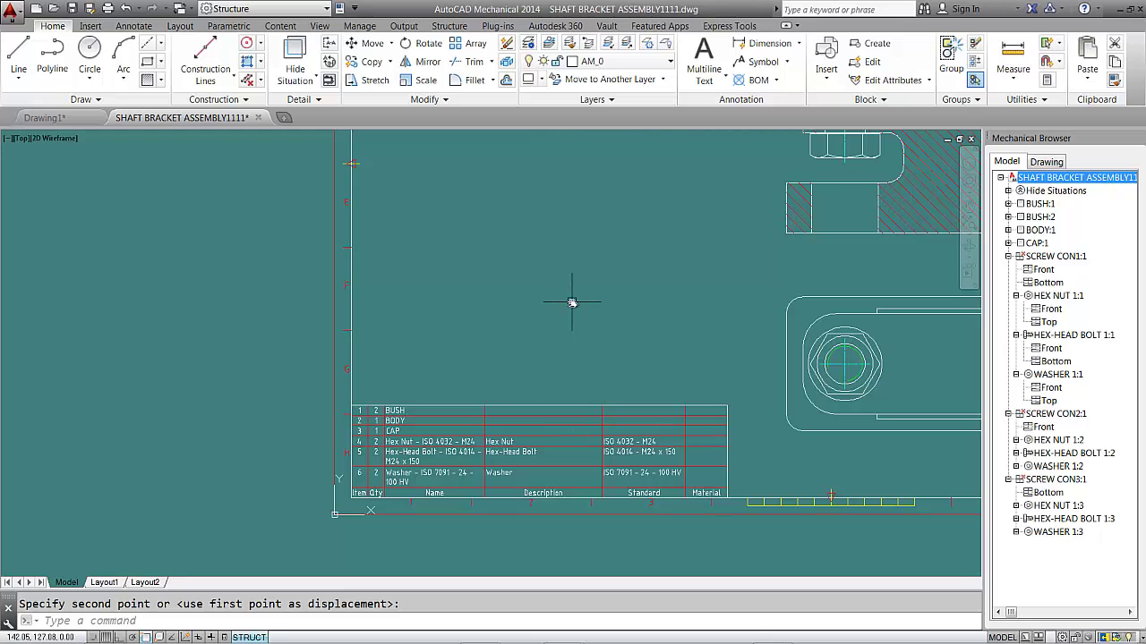
middle_click(573, 234)
middle_click(573, 235)
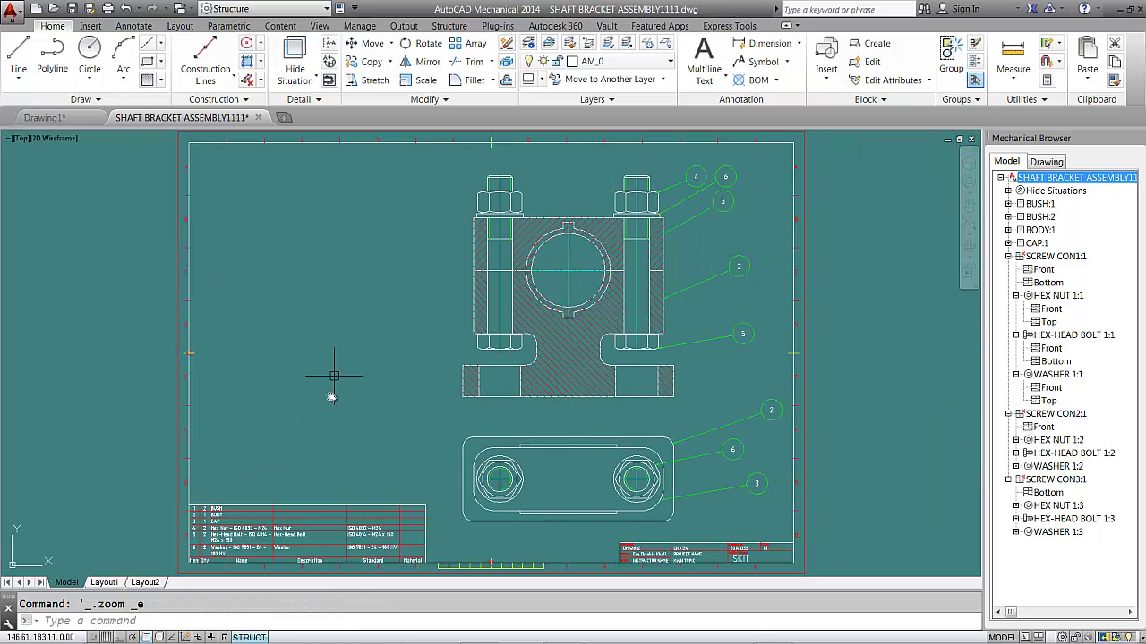
Step: Turn on Insert title so the parts list shows the SHAFT BRACKET ASSEMBLY title row
double_click(331, 508)
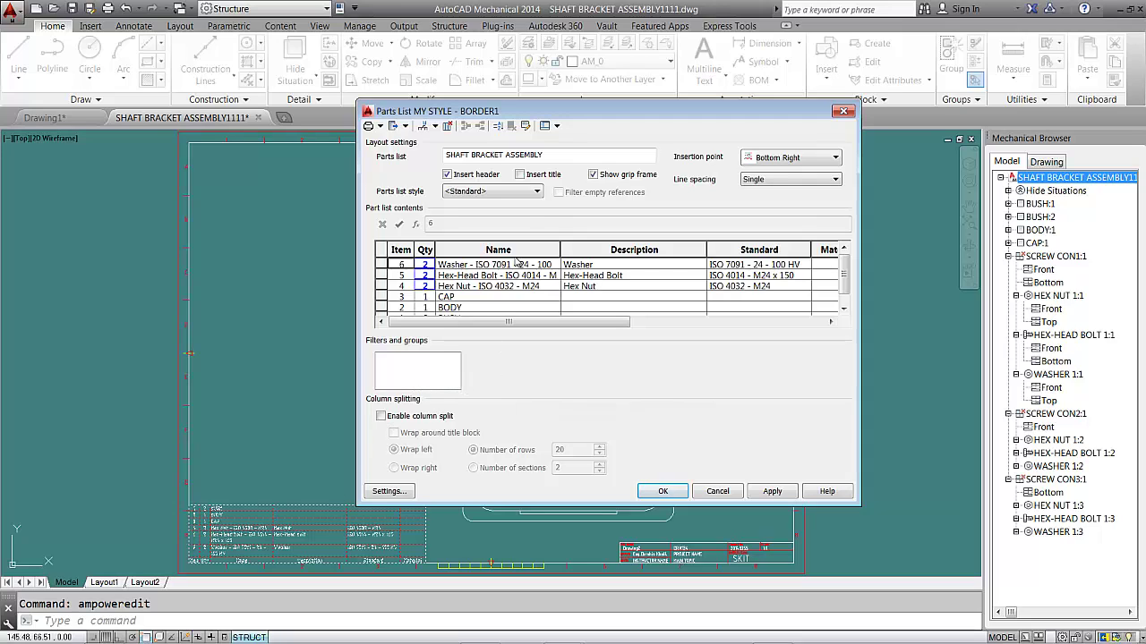
left_click(519, 176)
left_click(662, 492)
scroll(350, 546, "up", 4)
mouse_move(351, 546)
middle_mouse_down()
mouse_move(581, 448)
mouse_move(427, 417)
middle_mouse_up()
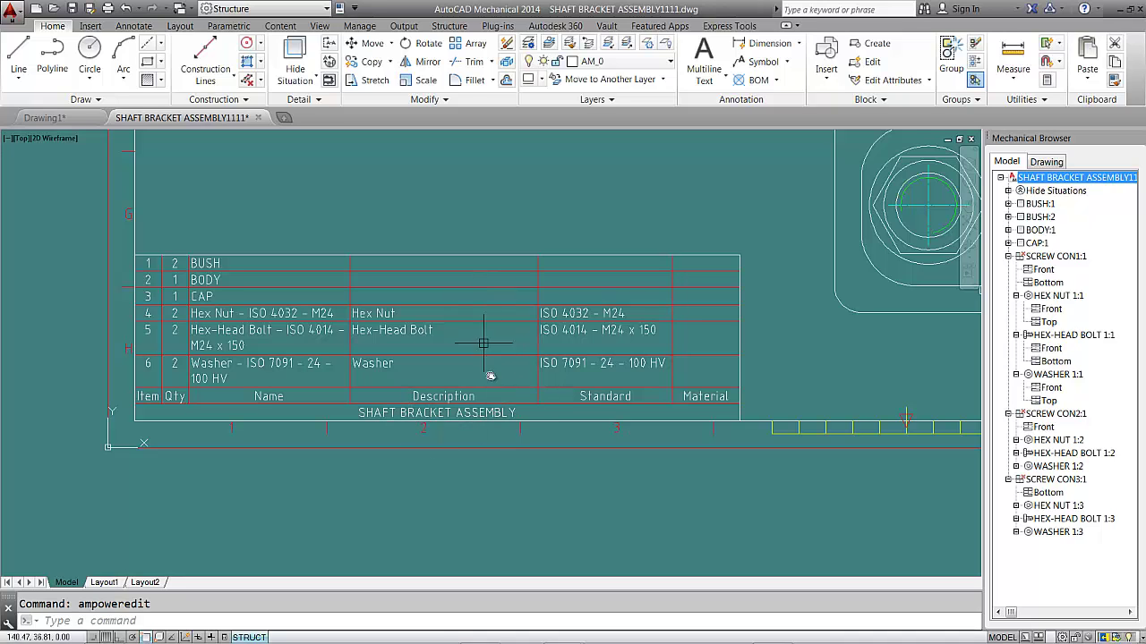
scroll(492, 385, "down", 1)
scroll(493, 385, "down", 1)
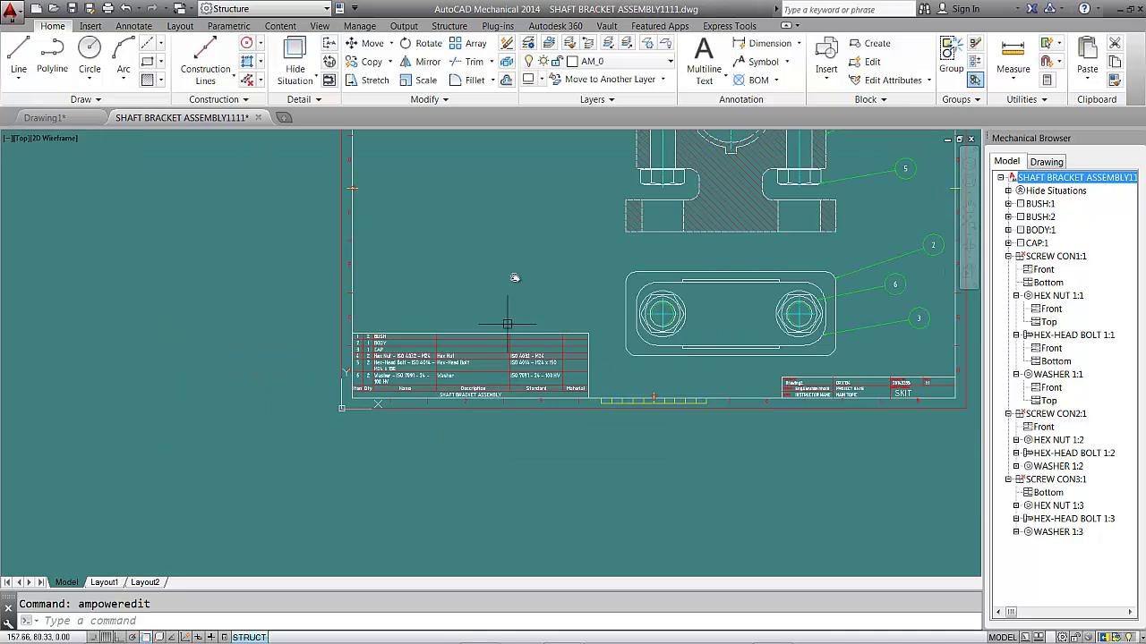
middle_click(511, 230)
middle_click(512, 230)
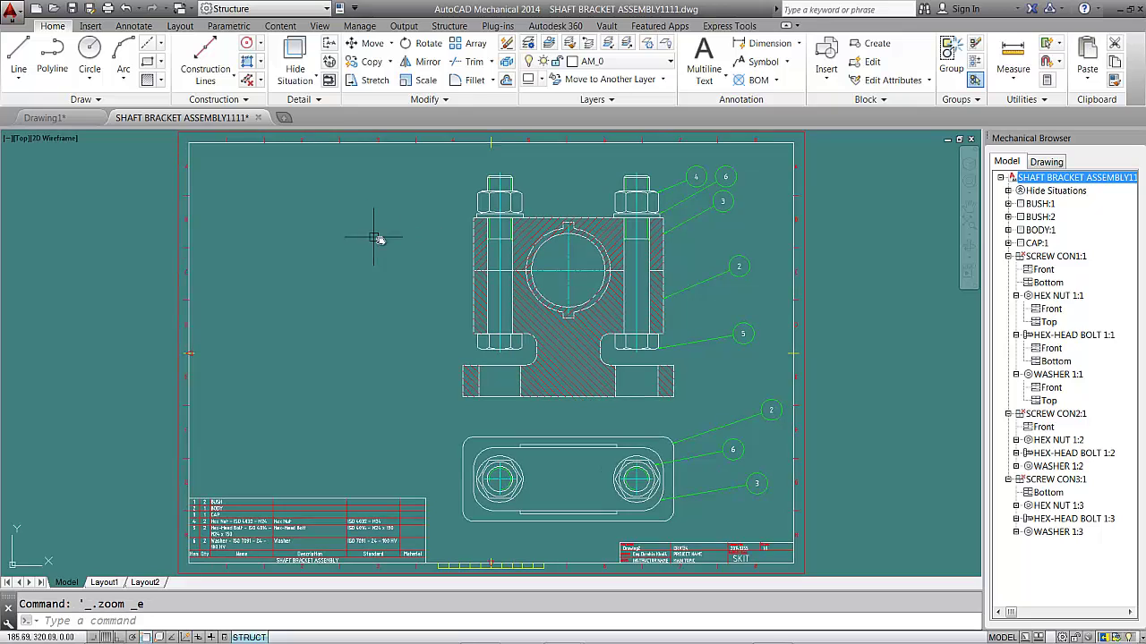